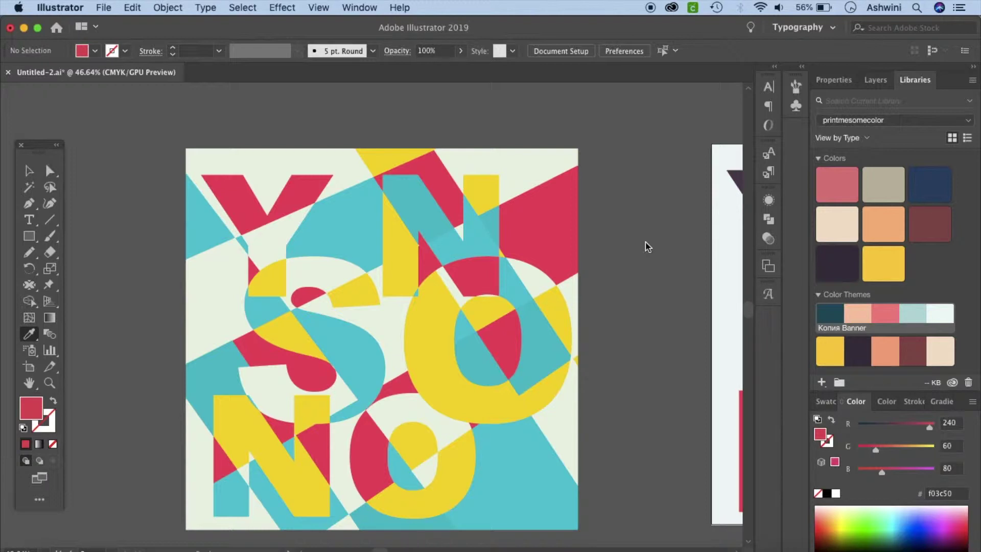
Create a new 9 × 9 inch CMYK document from the 15×15 in preset
{"action": "scroll", "coordinate": [645, 247], "scroll_direction": "down", "scroll_amount": 2}
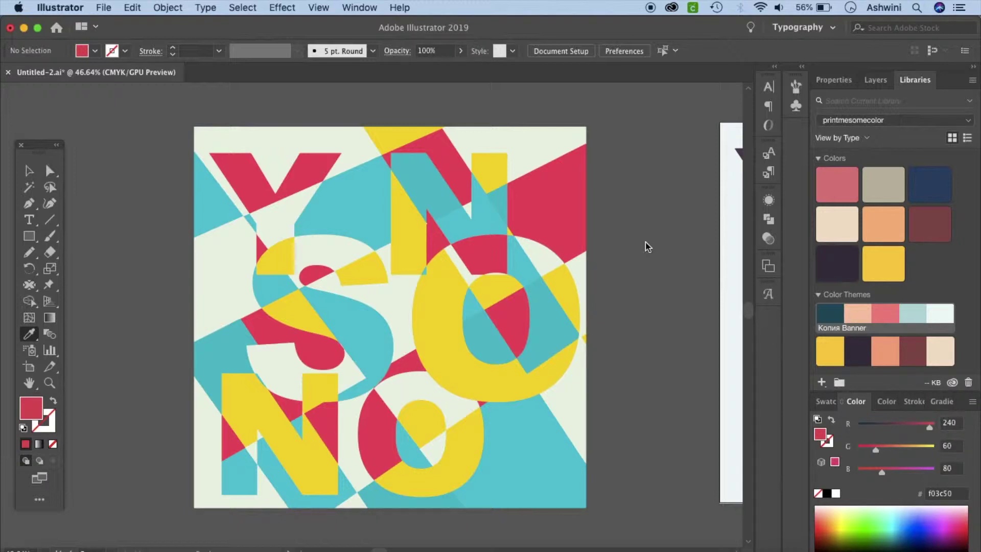
{"action": "key", "text": "shift+o"}
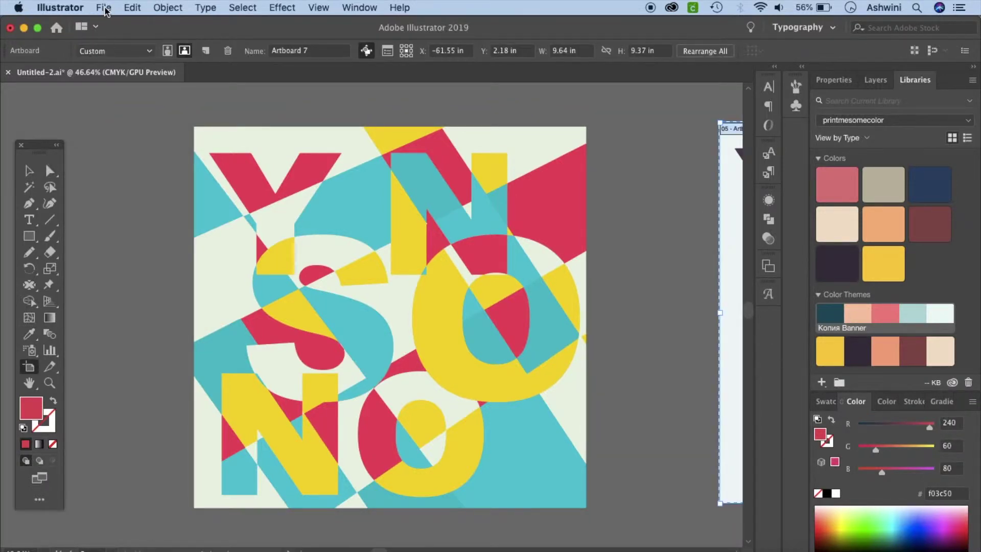
{"action": "left_click", "coordinate": [104, 8]}
{"action": "left_click", "coordinate": [110, 23]}
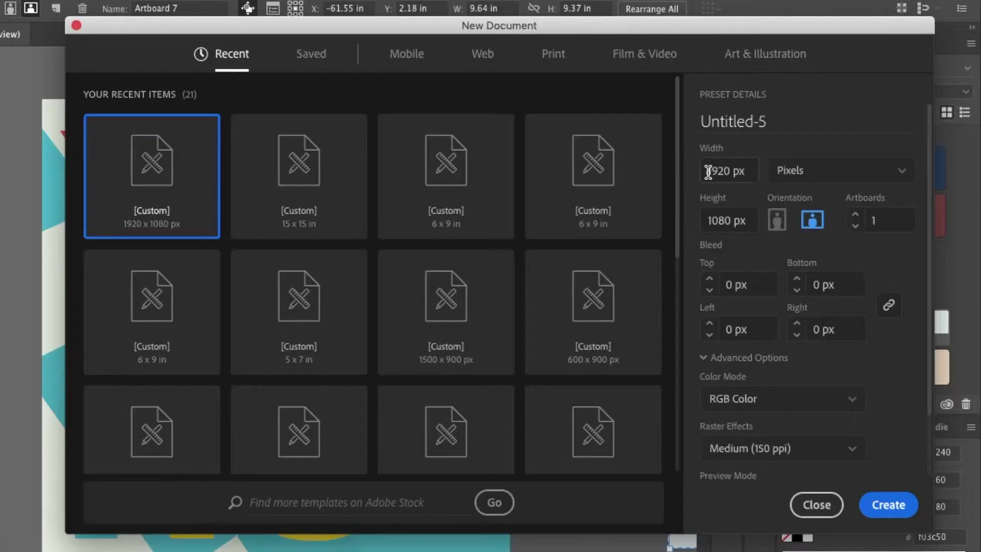
{"action": "left_click", "coordinate": [347, 193]}
{"action": "left_click_drag", "start_coordinate": [716, 171], "coordinate": [696, 171]}
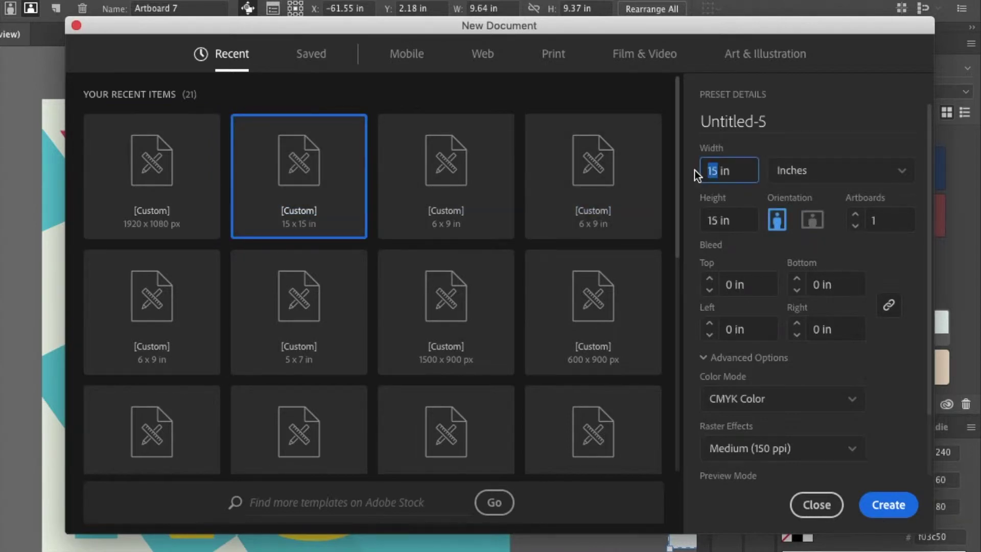
{"action": "type", "text": "9"}
{"action": "left_click", "coordinate": [716, 221]}
{"action": "type", "text": "9"}
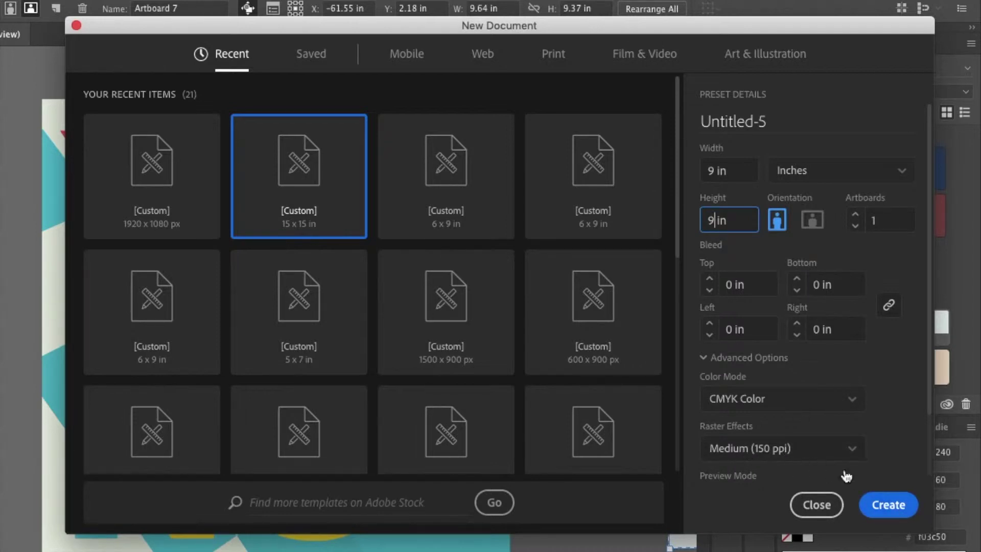
{"action": "left_click", "coordinate": [891, 505]}
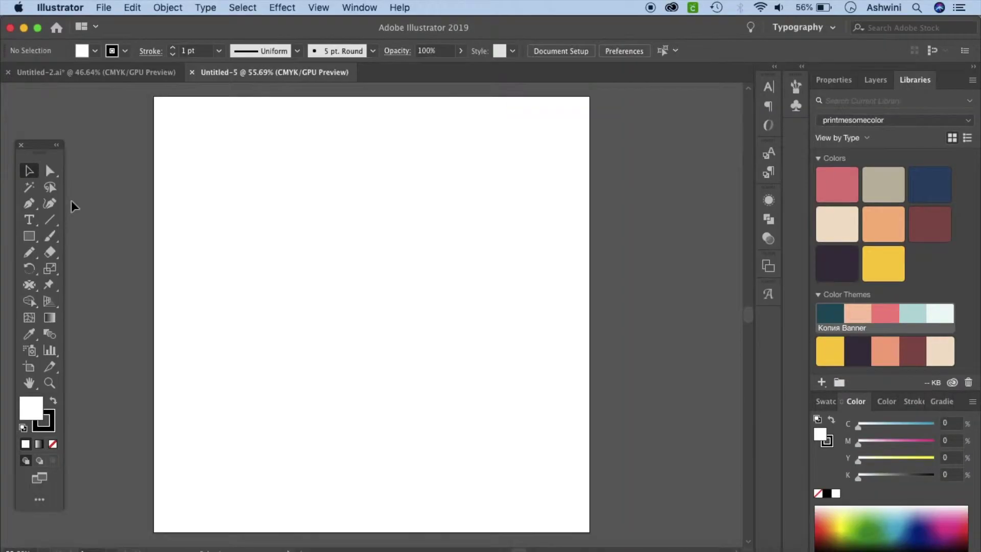
Type a letter Y near the artboard's top-left and select it
{"action": "left_click", "coordinate": [29, 220]}
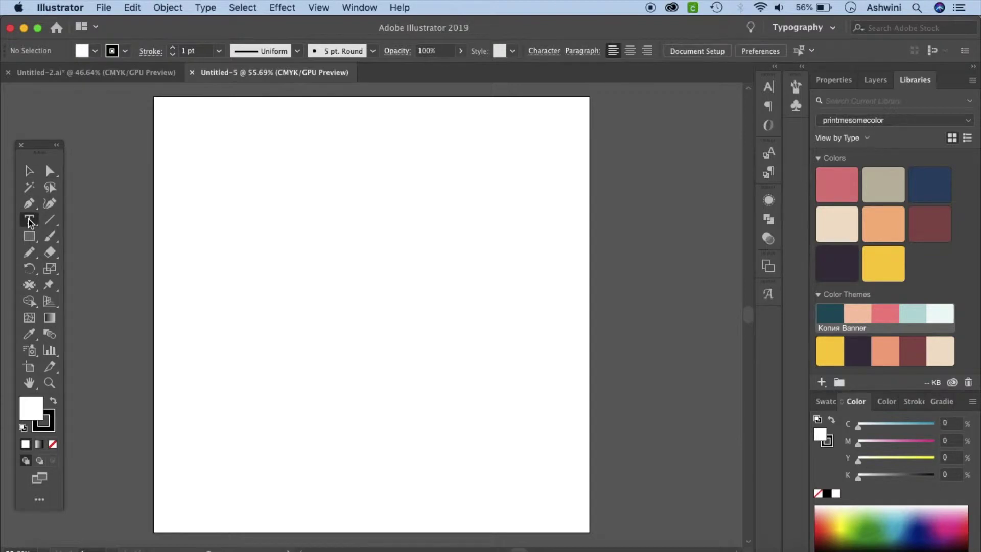
{"action": "left_click", "coordinate": [207, 178]}
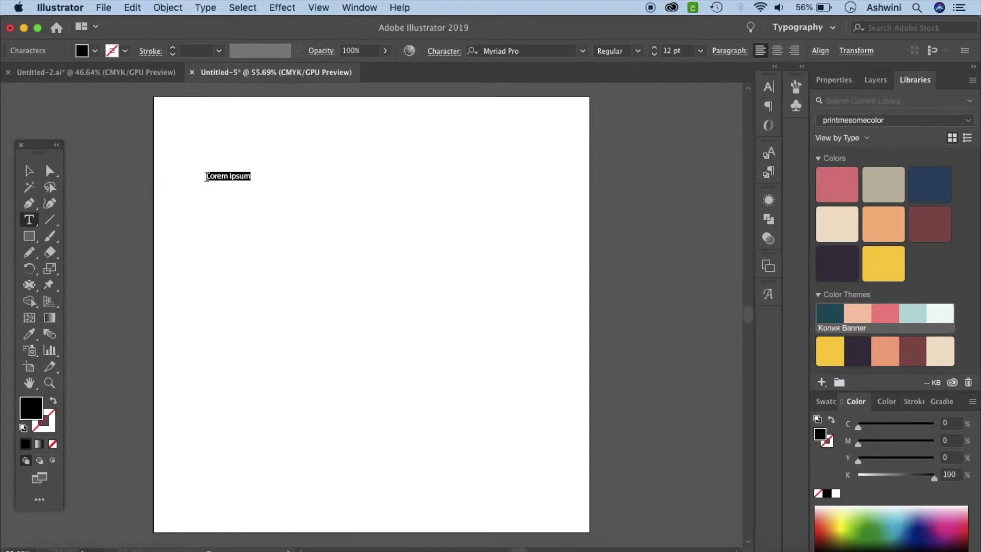
{"action": "type", "text": "Y"}
{"action": "left_click", "coordinate": [29, 172]}
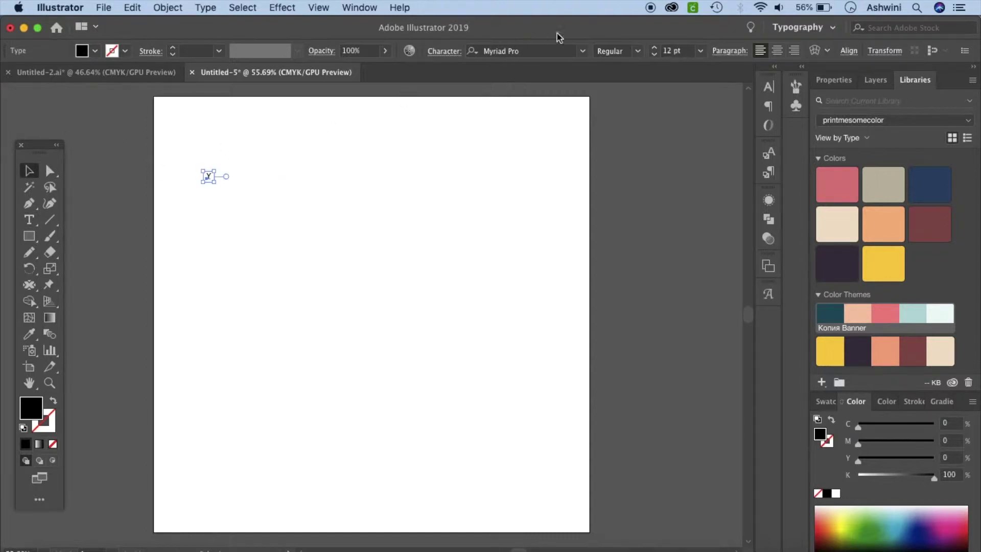
Set the Y to Arial Black at 300 pt and drag it to the top-left
{"action": "left_click", "coordinate": [584, 50]}
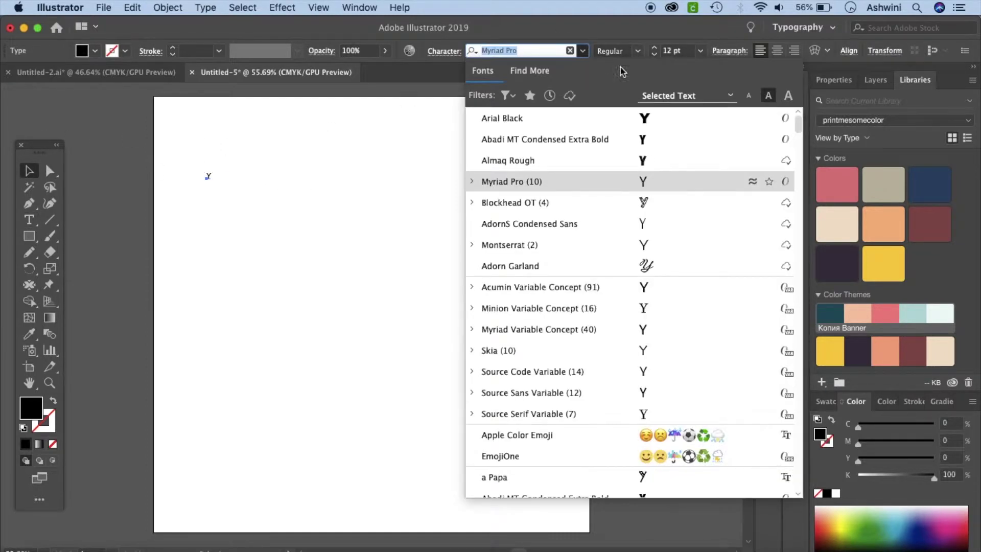
{"action": "left_click", "coordinate": [653, 118]}
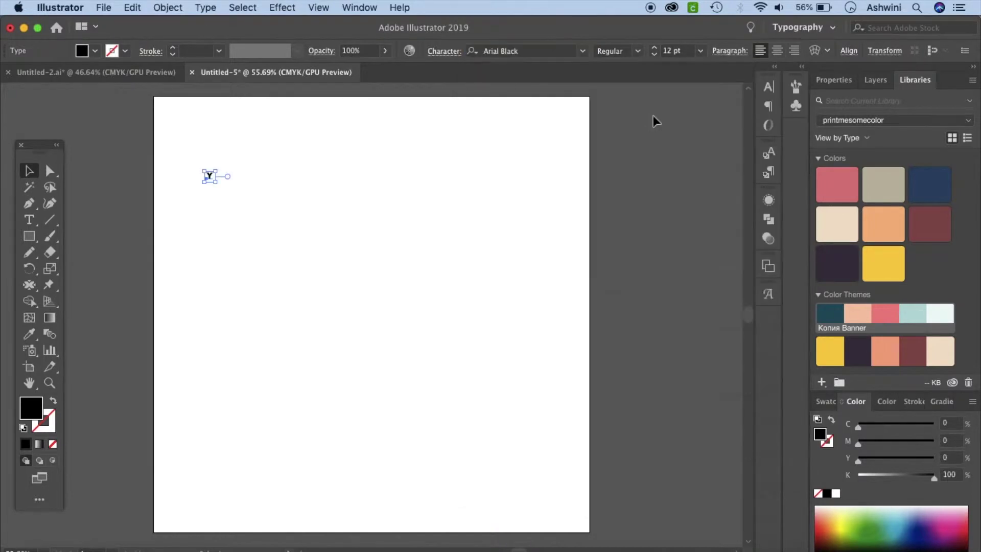
{"action": "left_click", "coordinate": [669, 52]}
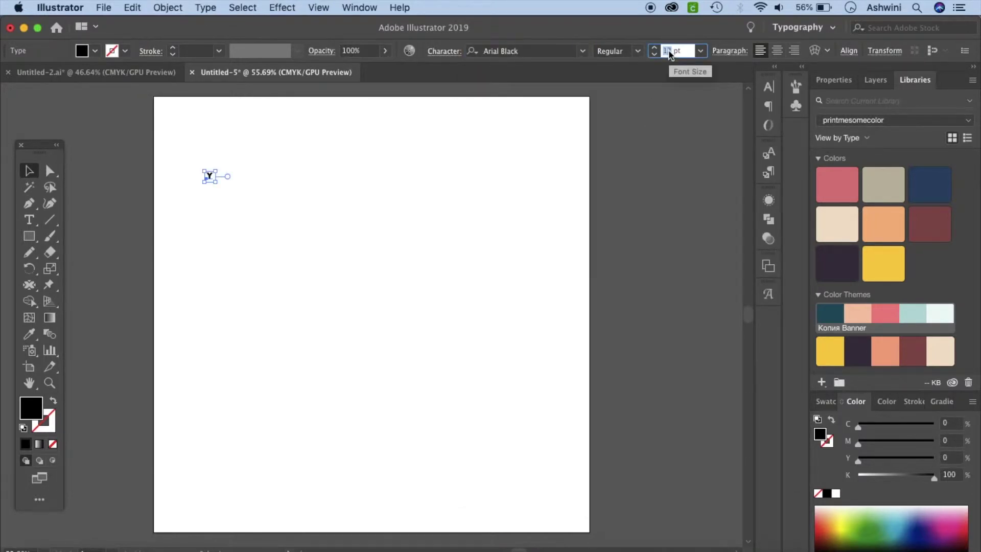
{"action": "type", "text": "300"}
{"action": "key", "text": "Return"}
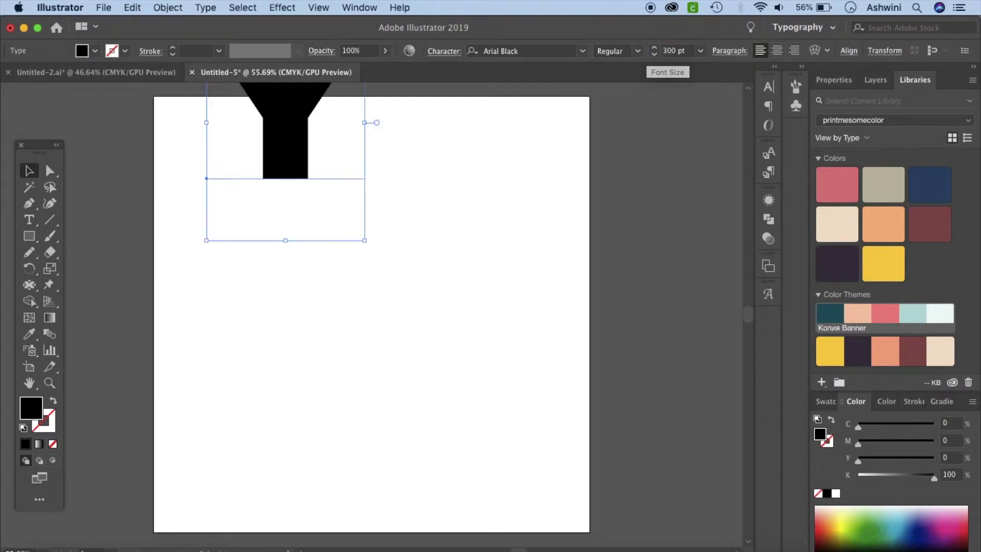
{"action": "left_click_drag", "start_coordinate": [277, 164], "coordinate": [248, 266]}
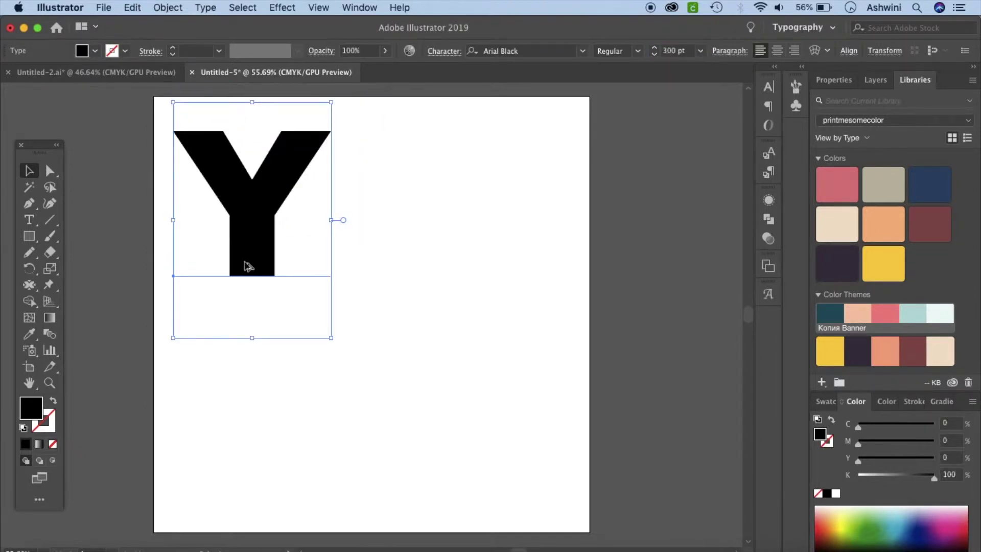
Alt-drag a copy of the Y to the right and retype it as N
{"action": "left_click_drag", "start_coordinate": [247, 266], "coordinate": [474, 270]}
{"action": "key", "text": "t"}
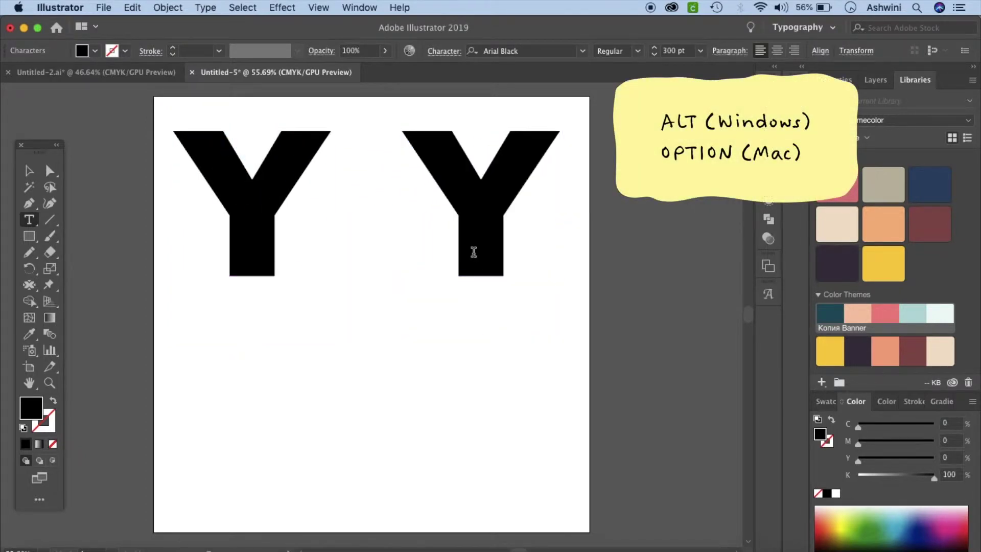
{"action": "double_click", "coordinate": [473, 252]}
{"action": "type", "text": "N"}
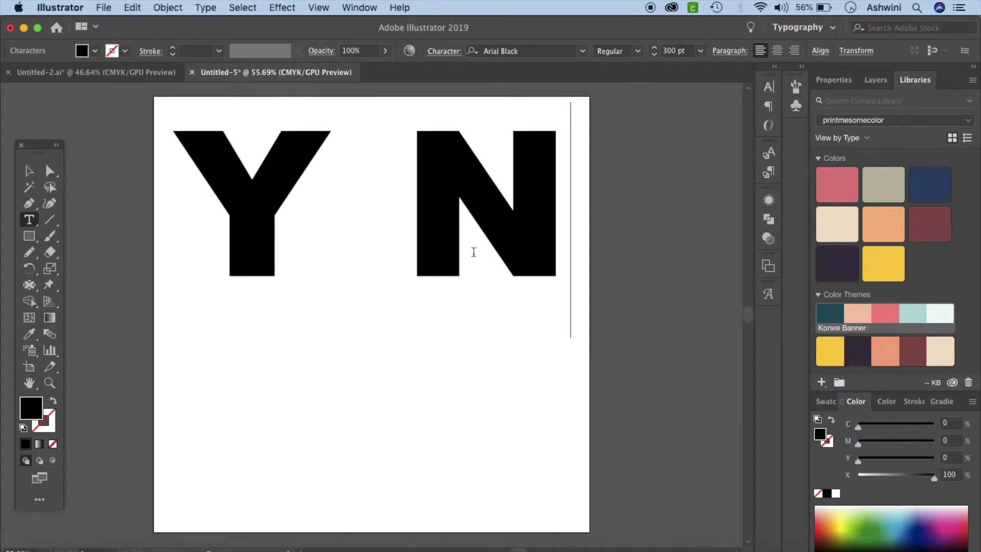
{"action": "key", "text": "Escape"}
Add SO text at 400 pt, positioned under the Y and N
{"action": "left_click", "coordinate": [250, 245]}
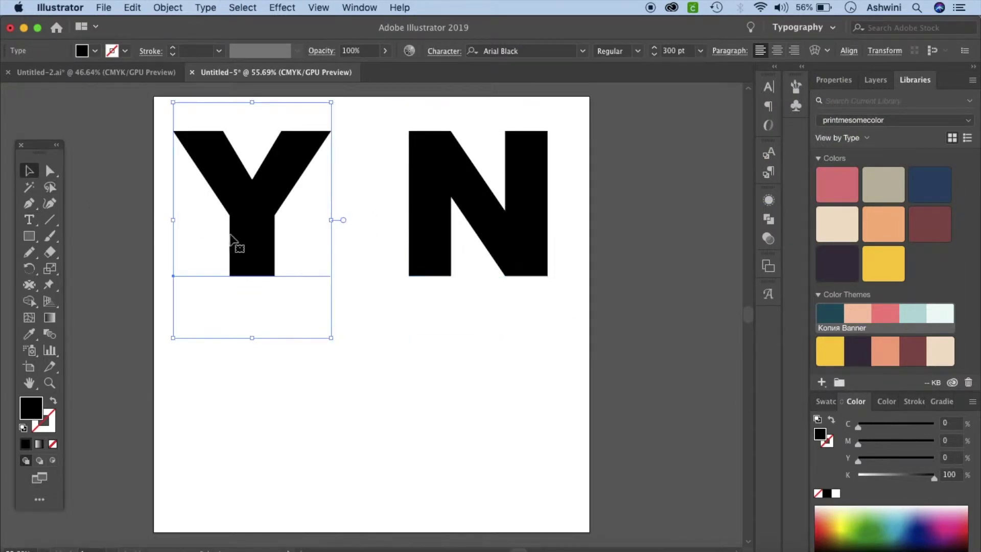
{"action": "left_click", "coordinate": [29, 220]}
{"action": "left_click", "coordinate": [197, 343]}
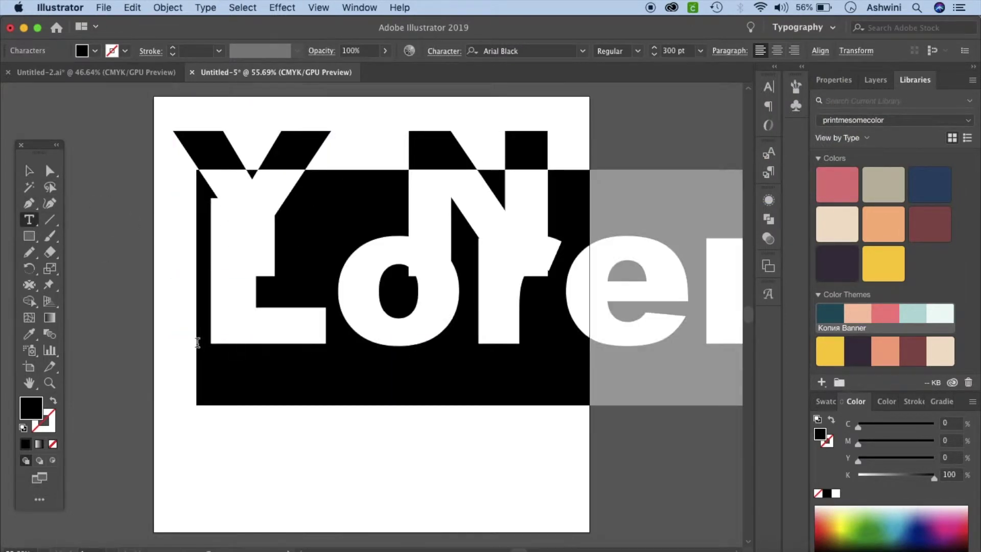
{"action": "type", "text": "SO"}
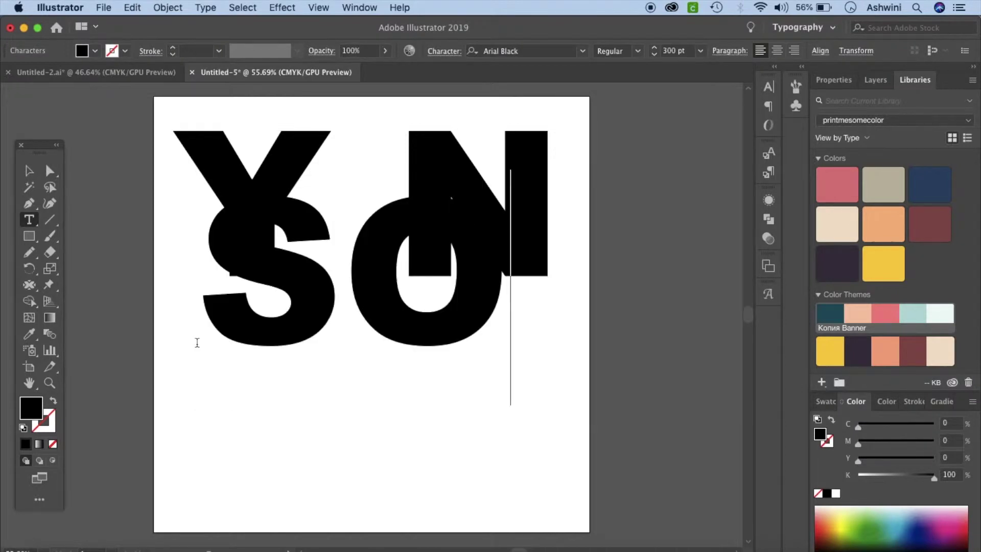
{"action": "left_click", "coordinate": [29, 170]}
{"action": "left_click", "coordinate": [401, 302]}
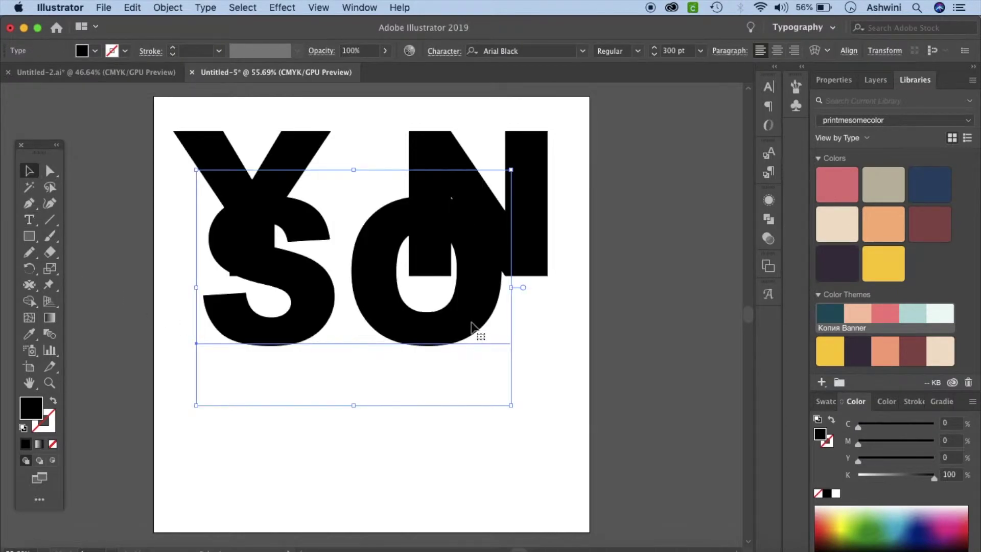
{"action": "left_click_drag", "start_coordinate": [475, 327], "coordinate": [508, 394]}
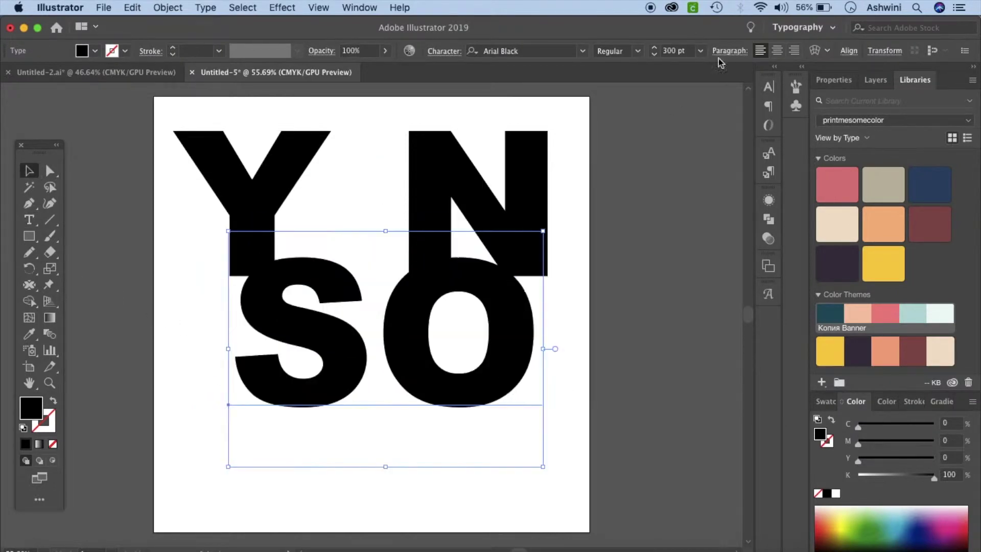
{"action": "left_click", "coordinate": [673, 51]}
{"action": "type", "text": "4"}
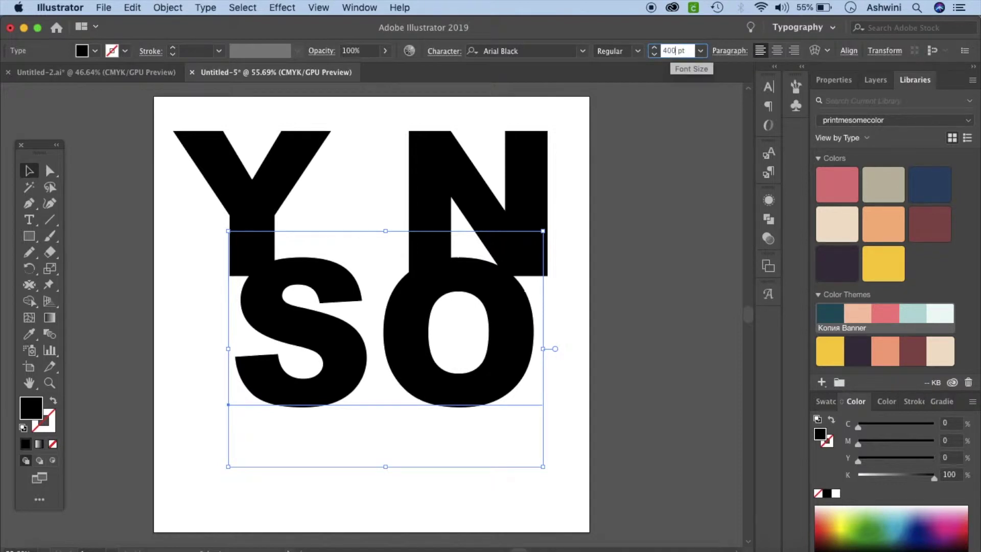
{"action": "key", "text": "Return"}
{"action": "left_click_drag", "start_coordinate": [611, 372], "coordinate": [543, 380]}
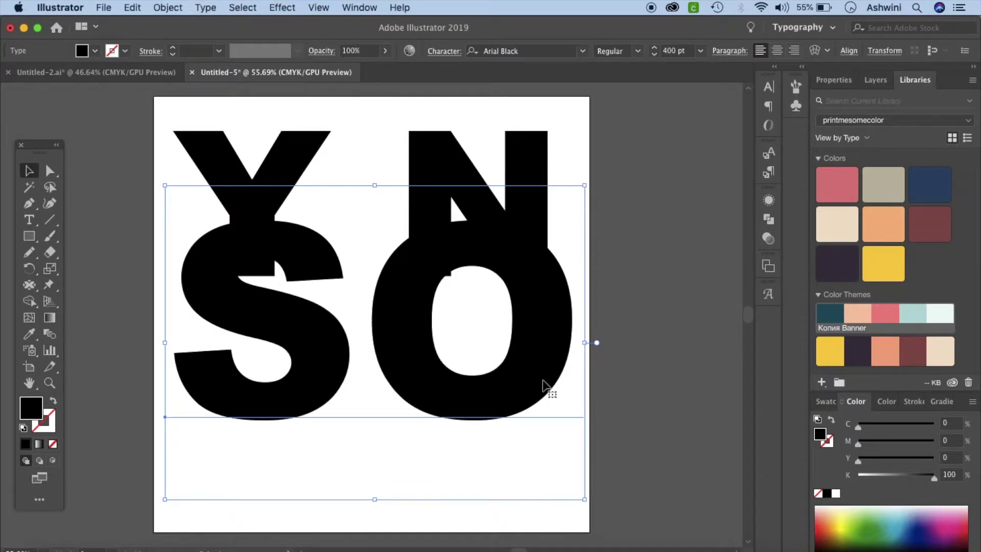
{"action": "left_click", "coordinate": [327, 475]}
Type NO at 300 pt and move it onto the artboard's lower part
{"action": "left_click", "coordinate": [29, 220]}
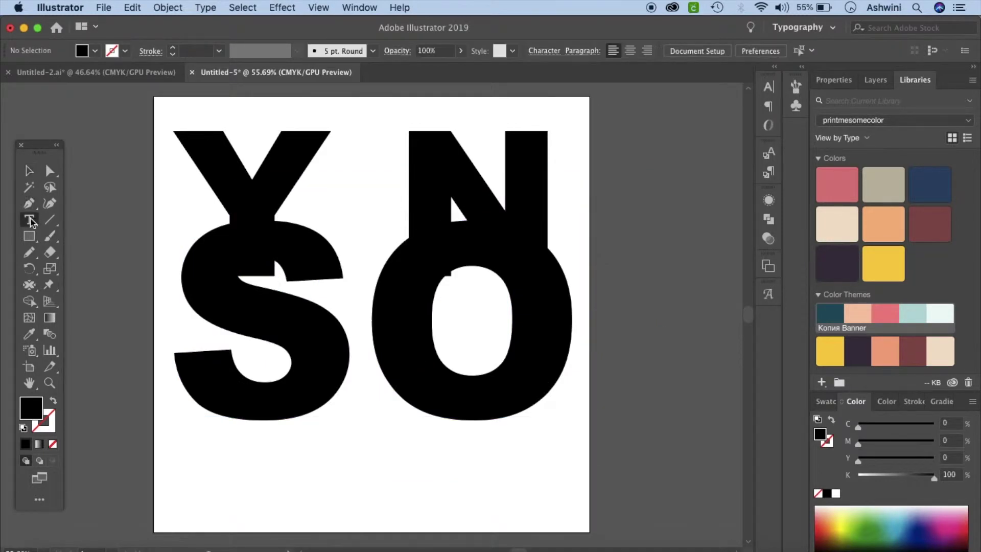
{"action": "left_click", "coordinate": [629, 384]}
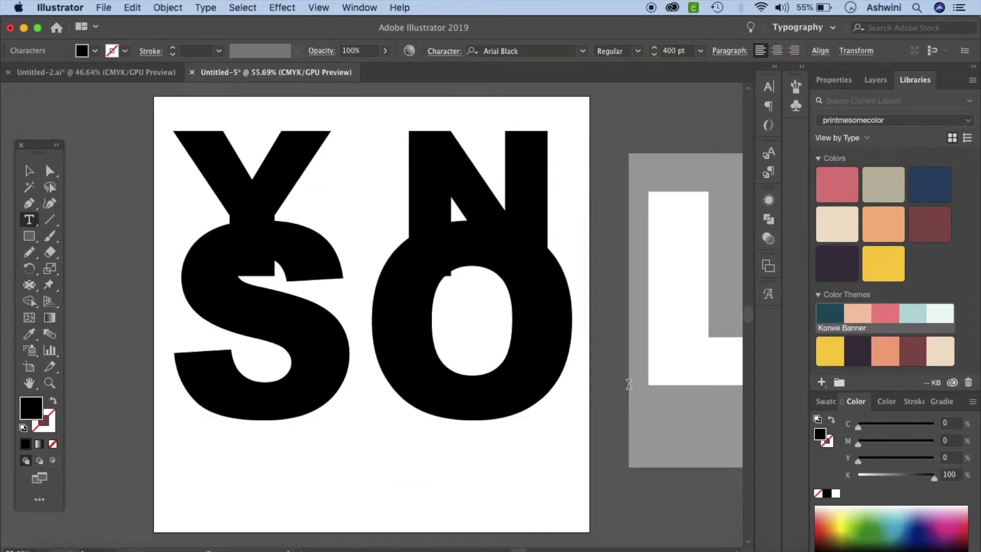
{"action": "type", "text": "No"}
{"action": "key", "text": "BackSpace"}
{"action": "type", "text": "O"}
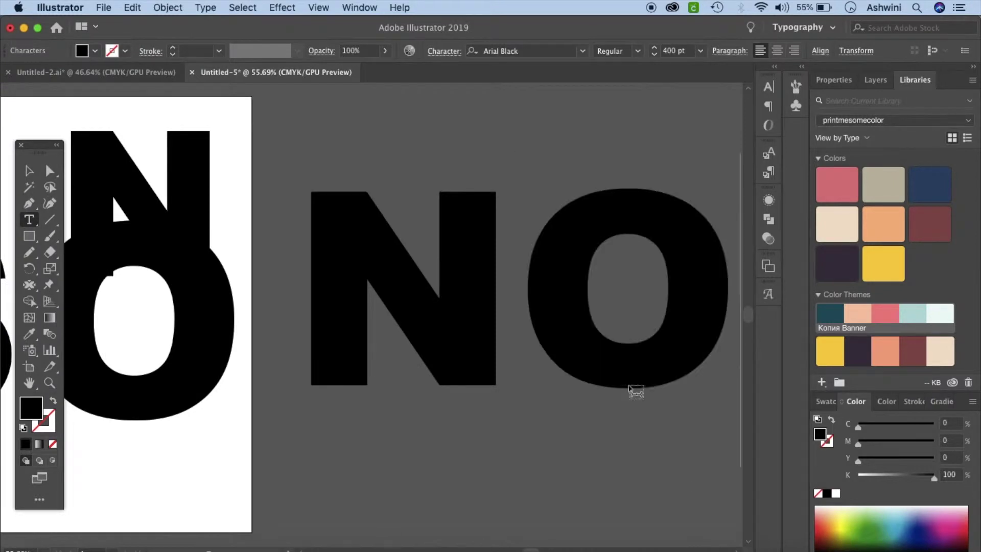
{"action": "key", "text": "Escape"}
{"action": "left_click", "coordinate": [669, 51]}
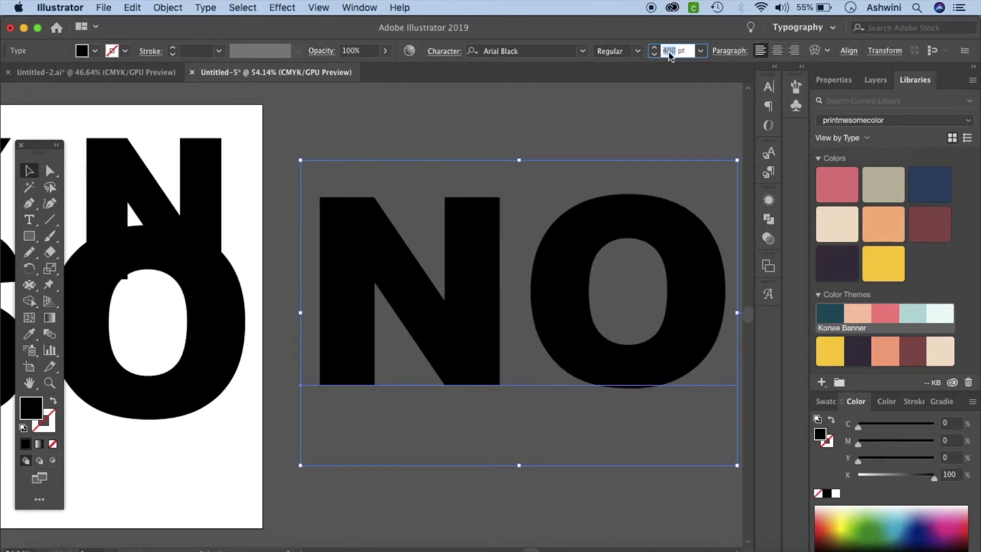
{"action": "type", "text": "300"}
{"action": "key", "text": "Return"}
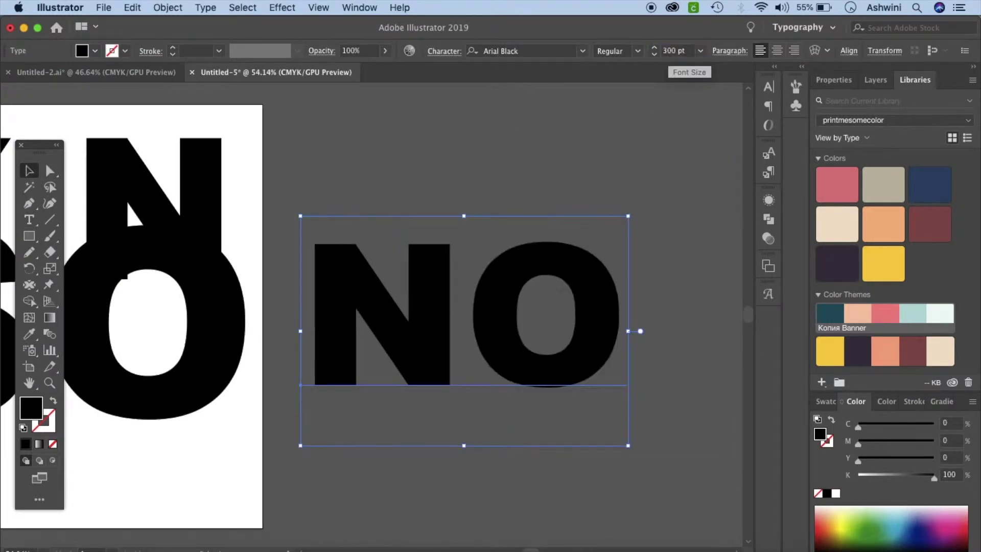
{"action": "scroll", "coordinate": [396, 228], "scroll_direction": "left", "scroll_amount": 10}
{"action": "scroll", "coordinate": [316, 250], "scroll_direction": "right", "scroll_amount": 5}
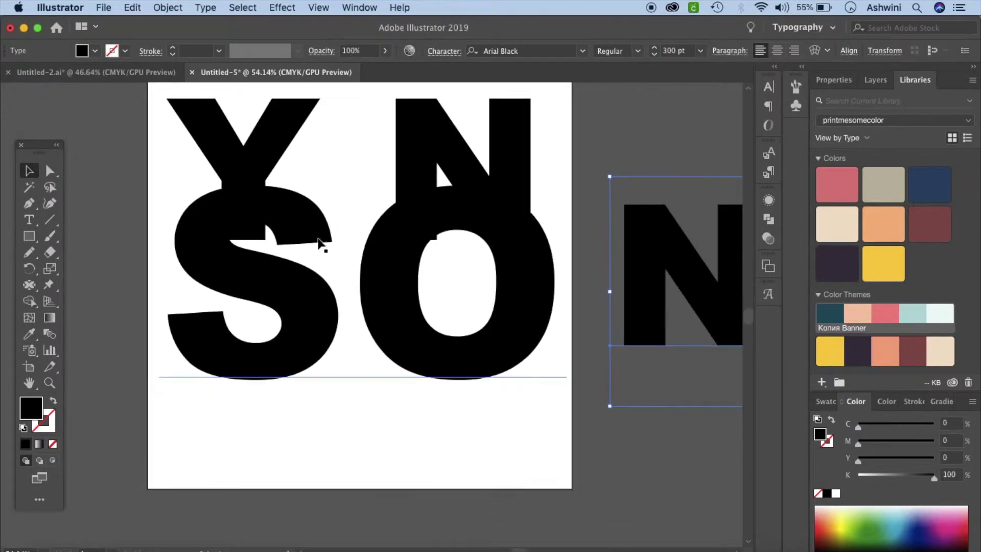
{"action": "mouse_move", "coordinate": [652, 322]}
{"action": "left_mouse_down"}
{"action": "mouse_move", "coordinate": [236, 428]}
{"action": "mouse_move", "coordinate": [235, 445]}
{"action": "left_mouse_up"}
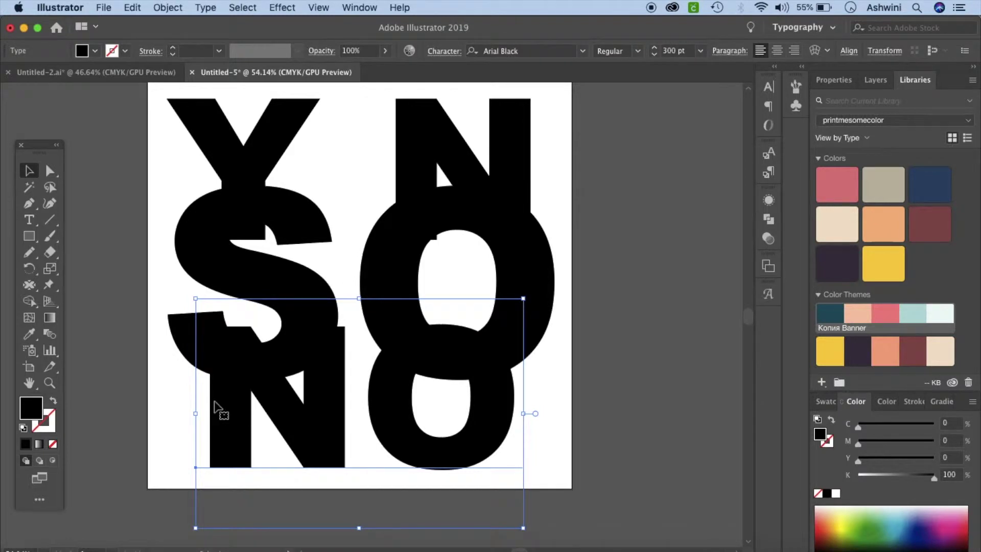
Fill the N and Y with the dark purple library swatch
{"action": "left_click", "coordinate": [419, 146]}
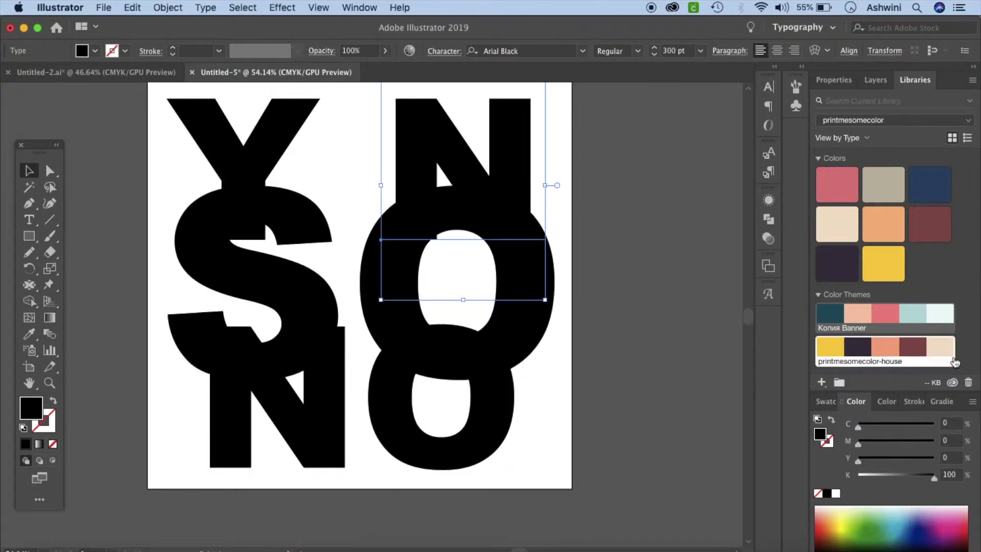
{"action": "left_click", "coordinate": [858, 352]}
{"action": "left_click", "coordinate": [267, 141]}
{"action": "left_click", "coordinate": [858, 351]}
Colour SO yellow and NO pink, then nudge SO slightly right
{"action": "left_click", "coordinate": [547, 299]}
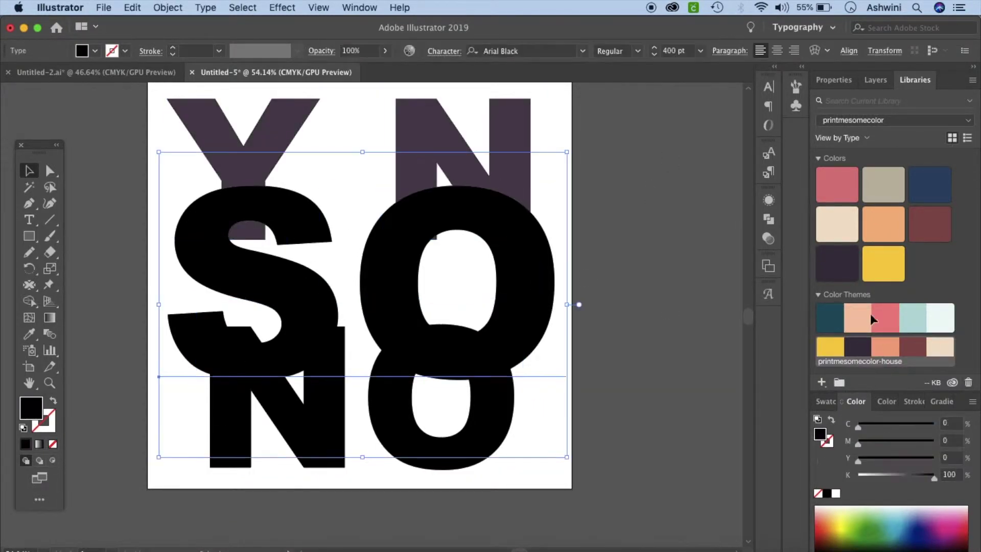
{"action": "left_click", "coordinate": [882, 263]}
{"action": "left_click", "coordinate": [500, 432]}
{"action": "left_click", "coordinate": [886, 312]}
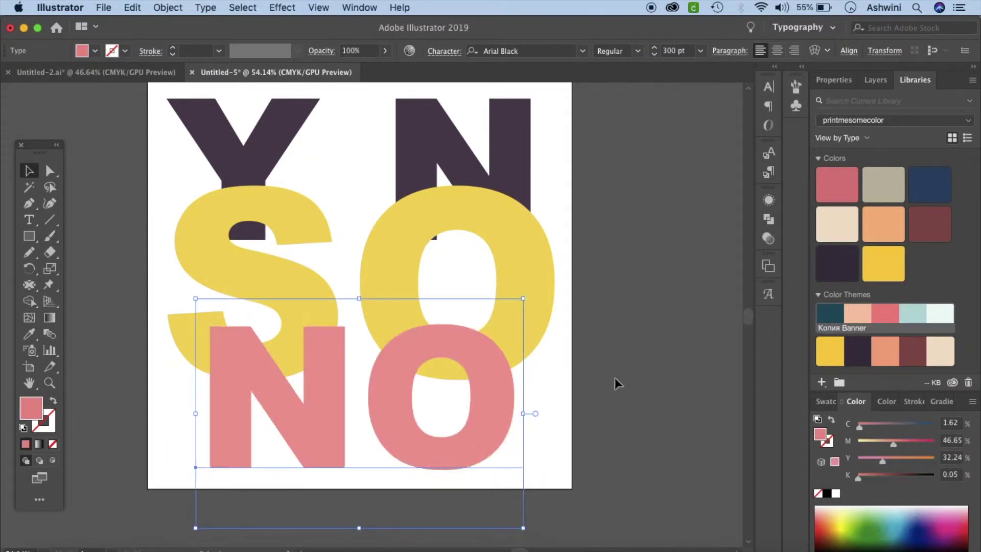
{"action": "left_click", "coordinate": [613, 382]}
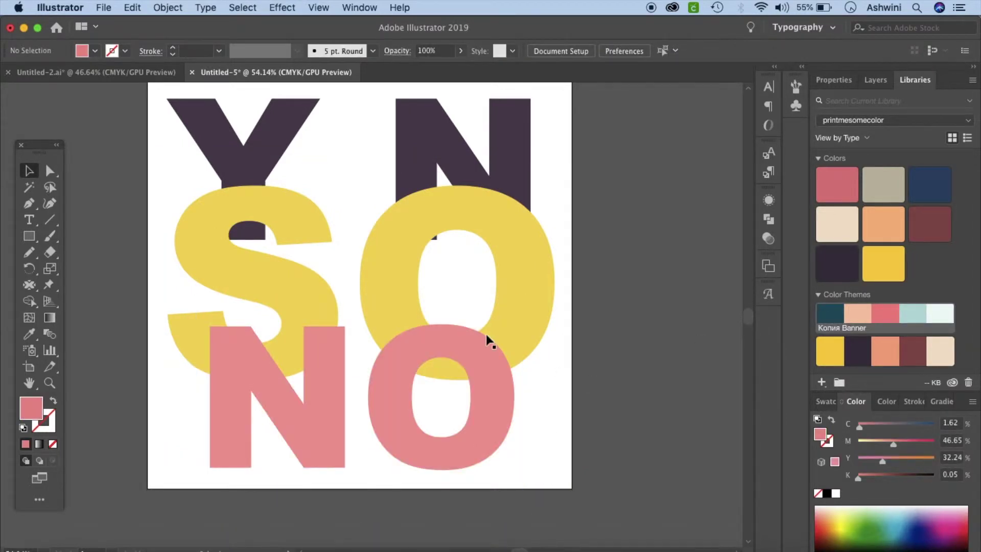
{"action": "left_click_drag", "start_coordinate": [427, 235], "coordinate": [436, 235]}
Enlarge the artboard toward the bottom right and reposition SO and NO
{"action": "left_click", "coordinate": [35, 367]}
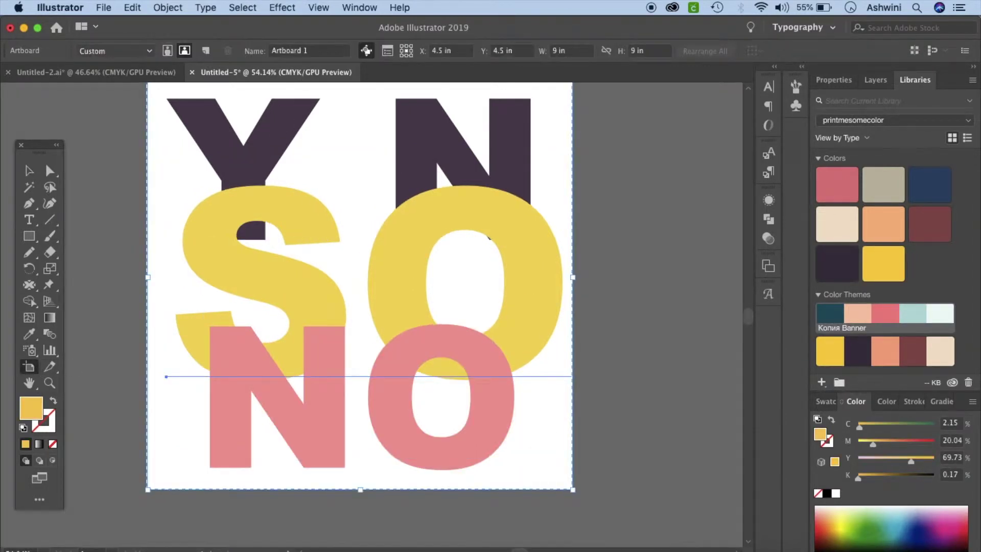
{"action": "mouse_move", "coordinate": [571, 488]}
{"action": "left_mouse_down"}
{"action": "mouse_move", "coordinate": [658, 511]}
{"action": "mouse_move", "coordinate": [640, 513]}
{"action": "left_mouse_up"}
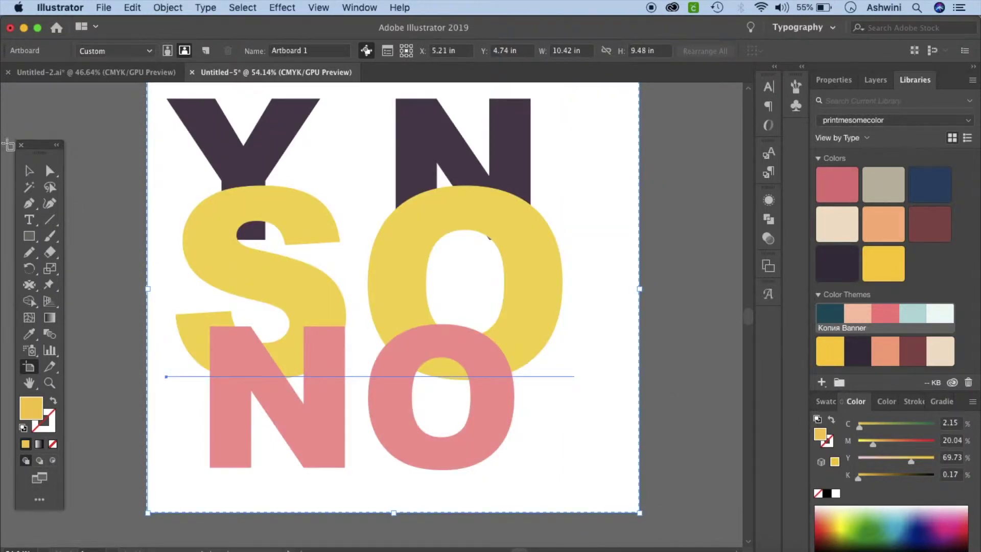
{"action": "left_click", "coordinate": [29, 170]}
{"action": "left_click_drag", "start_coordinate": [537, 257], "coordinate": [584, 259]}
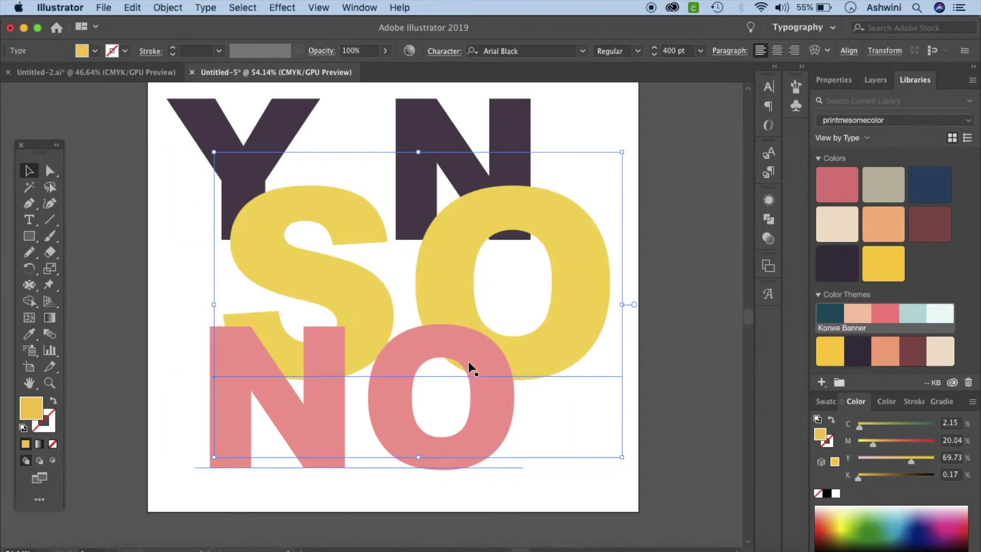
{"action": "mouse_move", "coordinate": [485, 381]}
{"action": "left_mouse_down"}
{"action": "mouse_move", "coordinate": [457, 402]}
{"action": "mouse_move", "coordinate": [470, 406]}
{"action": "left_mouse_up"}
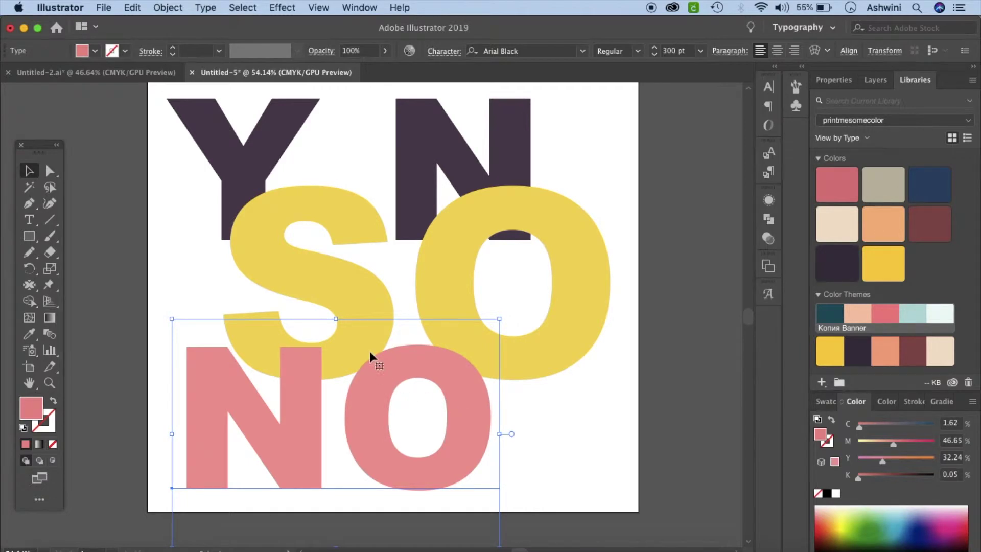
{"action": "left_click_drag", "start_coordinate": [469, 421], "coordinate": [476, 424]}
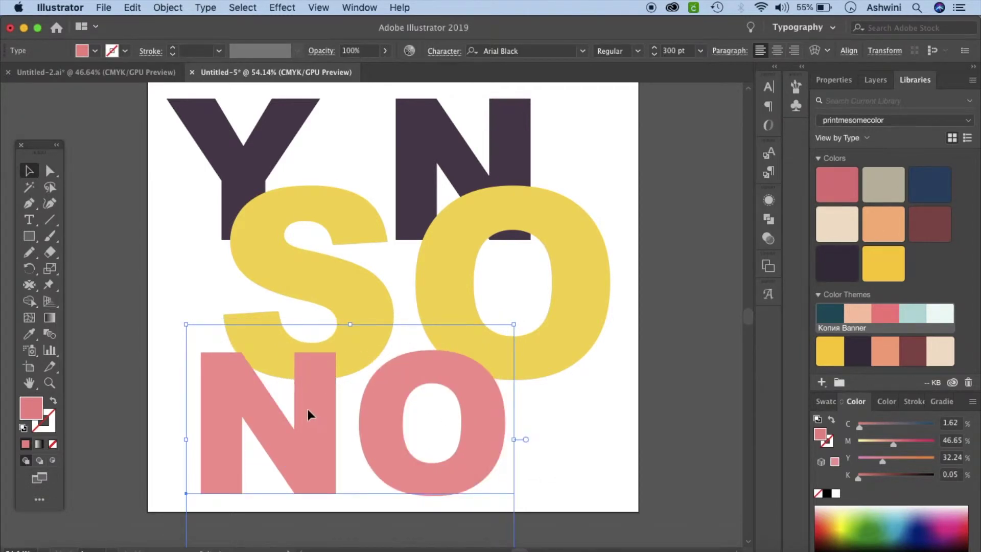
Bring the dark Y N in front of SO and fit the artboard in view
{"action": "left_click", "coordinate": [495, 364]}
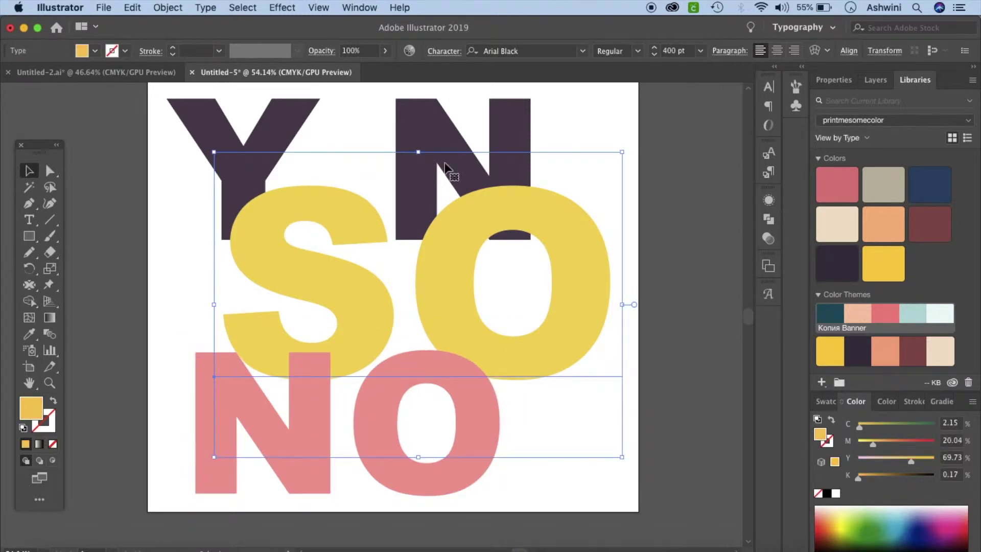
{"action": "left_click", "coordinate": [422, 125]}
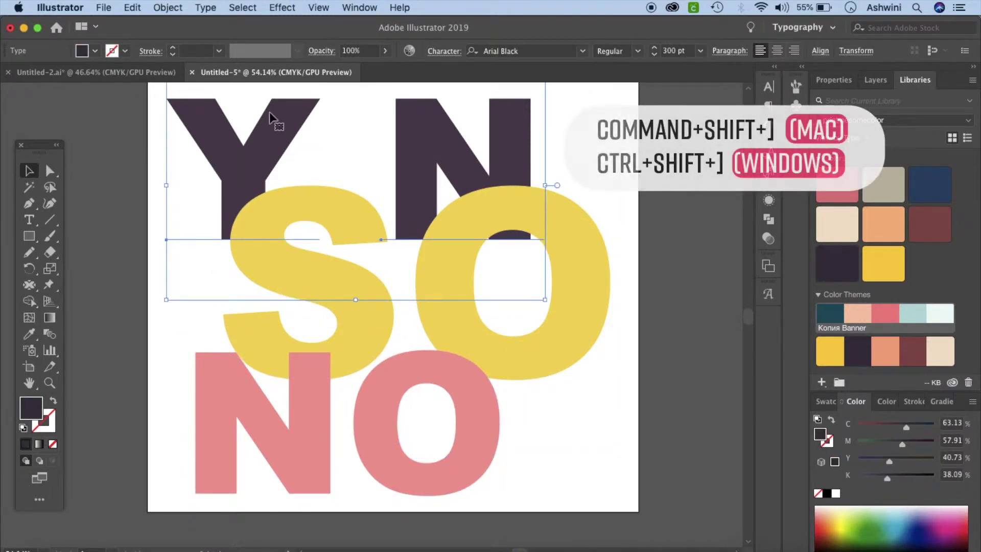
{"action": "key", "text": "super+shift+bracketright"}
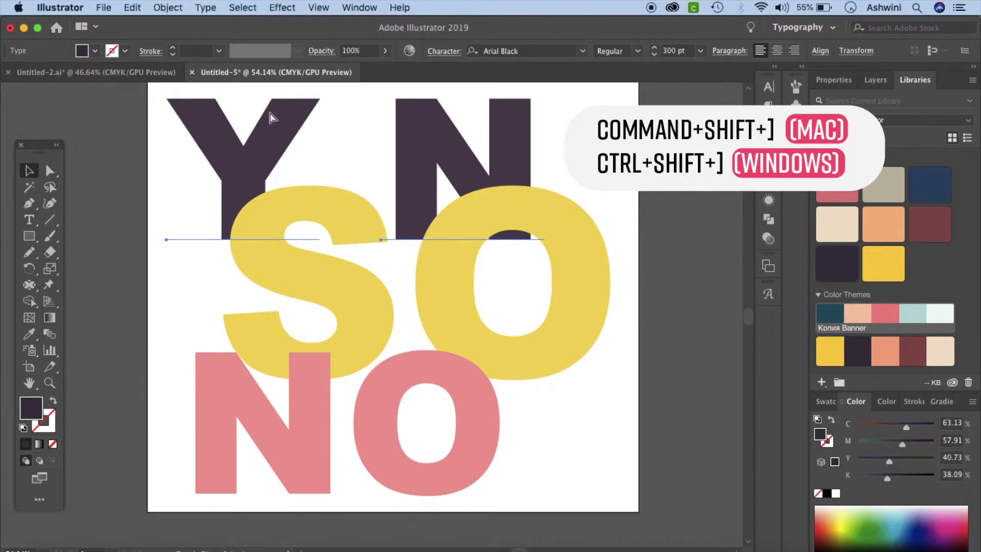
{"action": "key", "text": "super+shift+bracketright"}
{"action": "left_click", "coordinate": [681, 419]}
{"action": "key", "text": "super+0"}
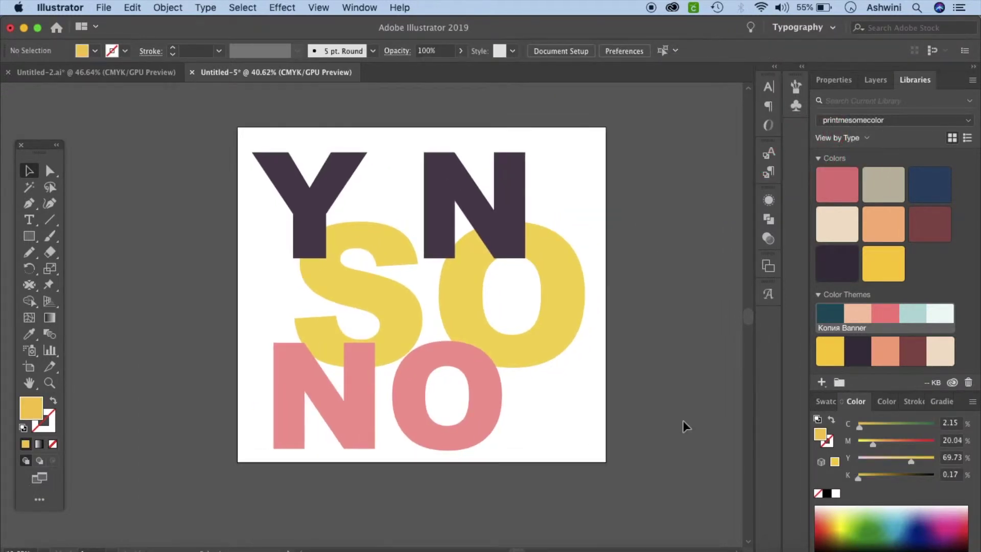
Draw an artboard-sized rectangle, send it to back, and fill it pale off-white
{"action": "left_click", "coordinate": [29, 236]}
{"action": "left_click", "coordinate": [31, 237]}
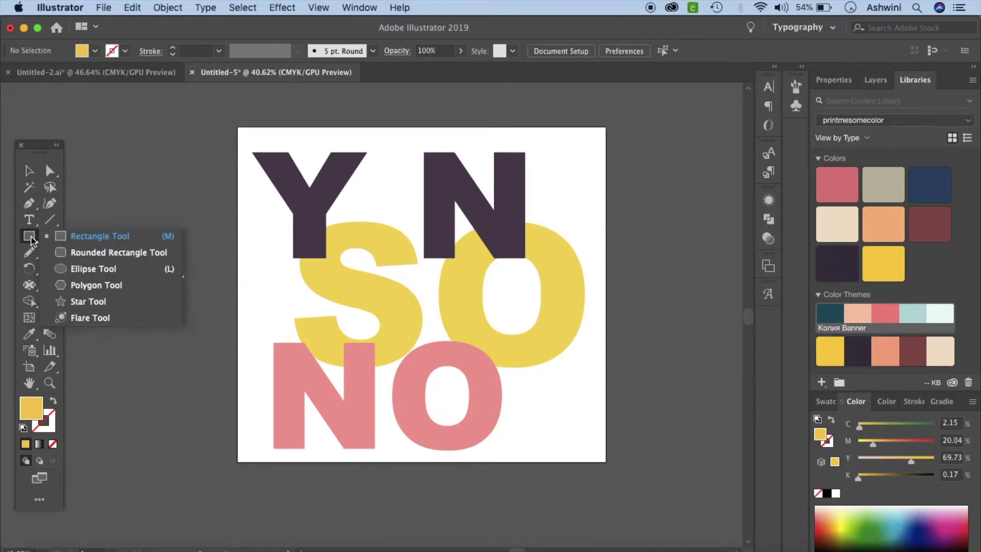
{"action": "left_click", "coordinate": [73, 238]}
{"action": "left_click", "coordinate": [287, 155]}
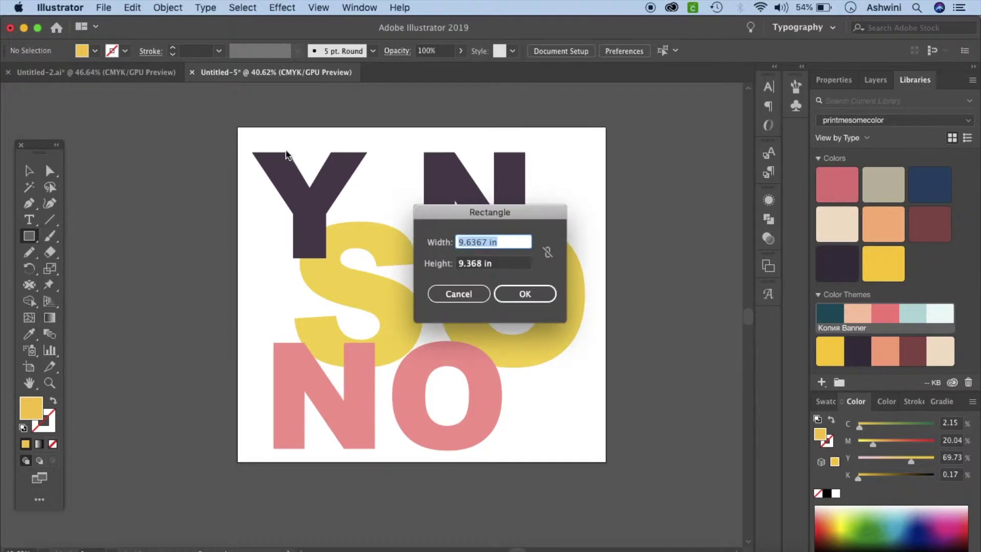
{"action": "left_click", "coordinate": [467, 294]}
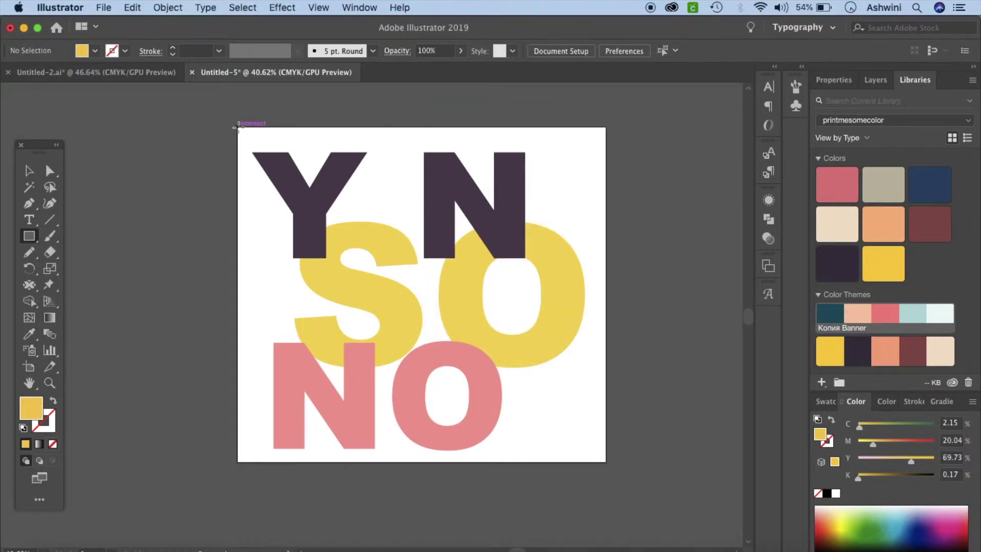
{"action": "left_click_drag", "start_coordinate": [238, 125], "coordinate": [606, 462]}
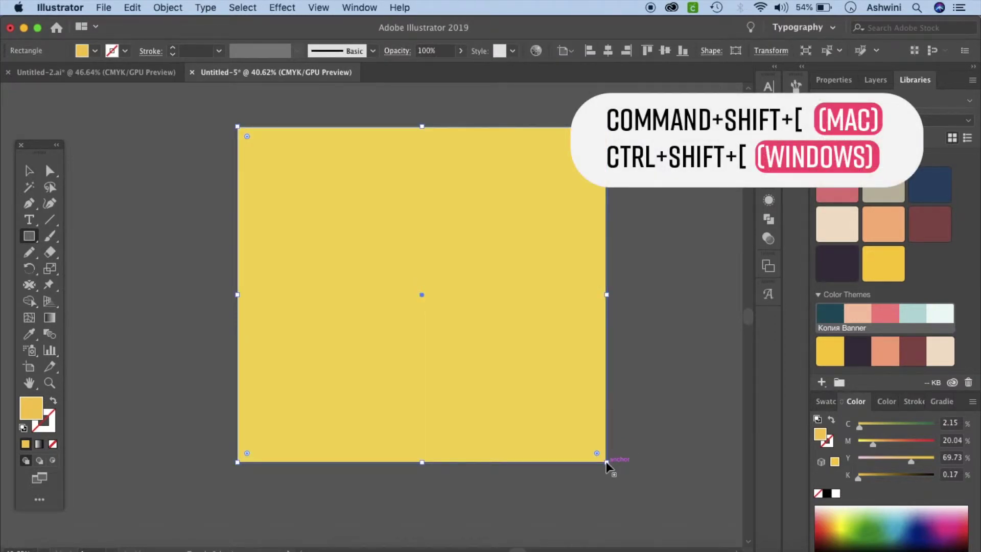
{"action": "key", "text": "super+shift+bracketleft"}
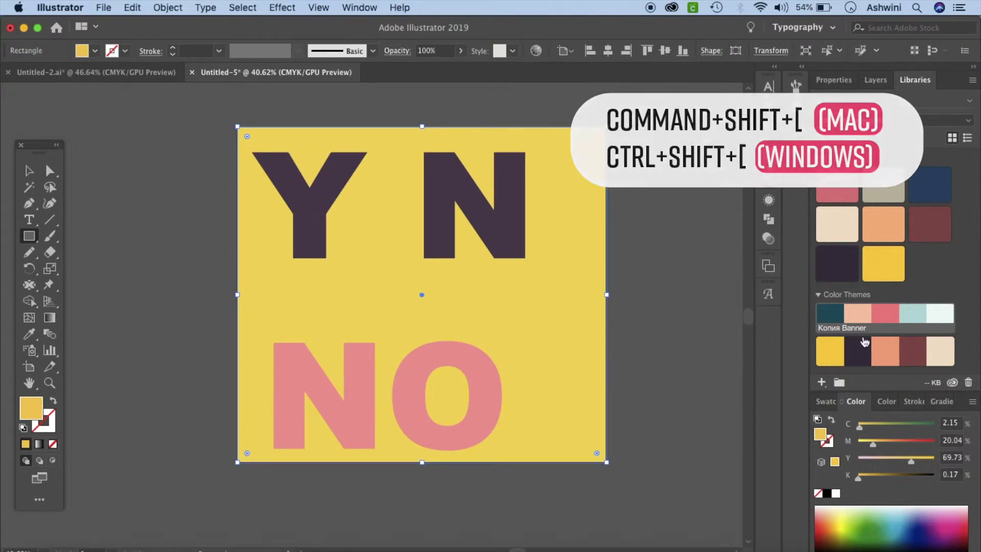
{"action": "left_click", "coordinate": [939, 316]}
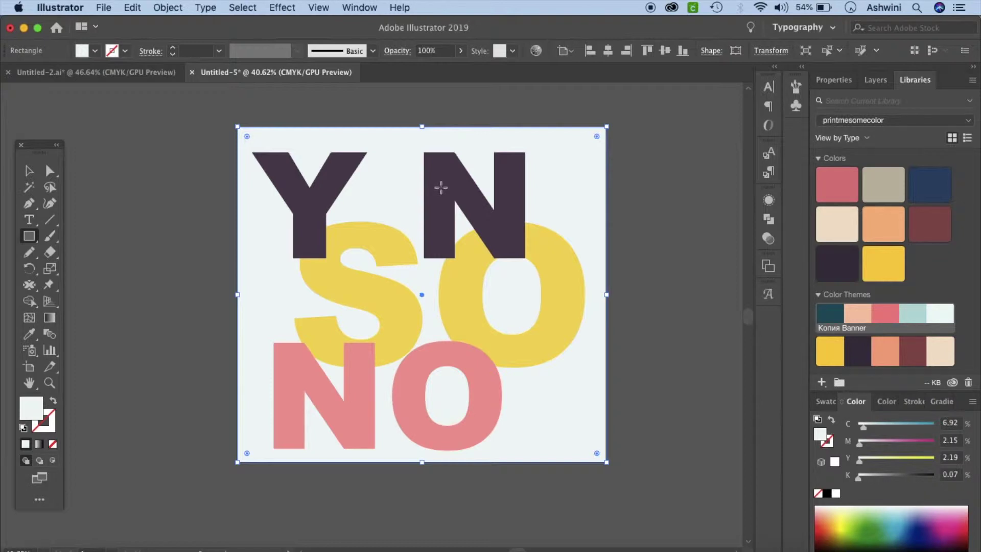
Select the Y, N, SO and NO text objects and Create Outlines
{"action": "left_click", "coordinate": [29, 172]}
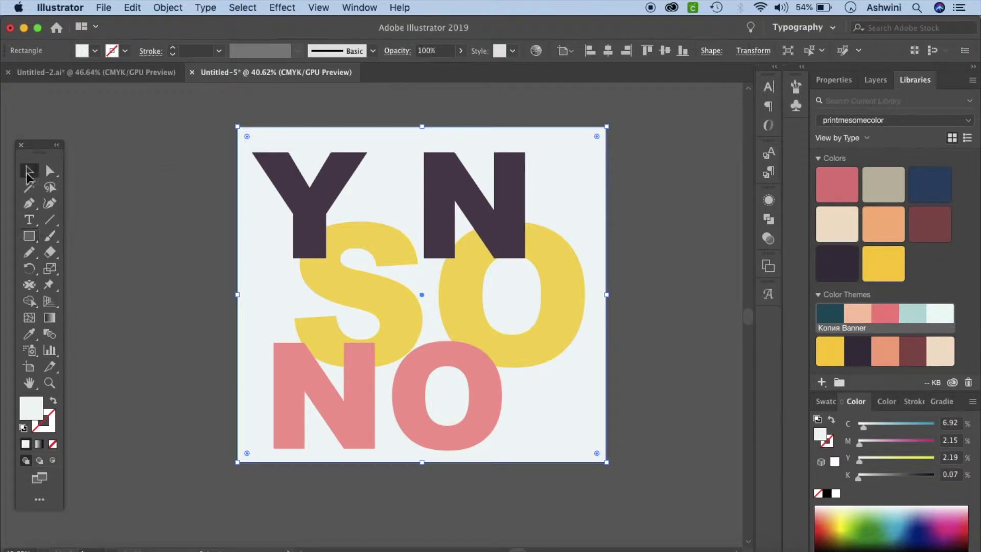
{"action": "left_click", "coordinate": [137, 220]}
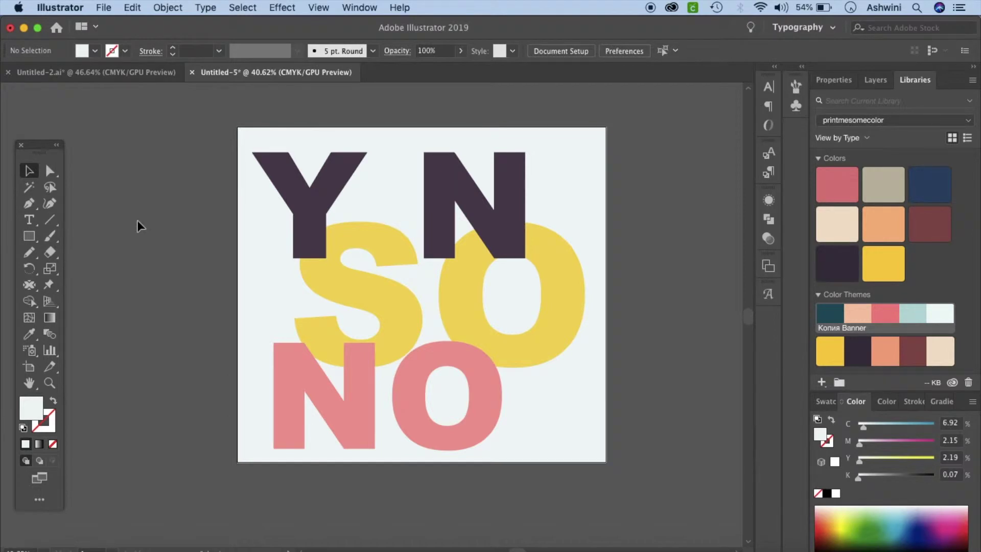
{"action": "left_click", "coordinate": [313, 219]}
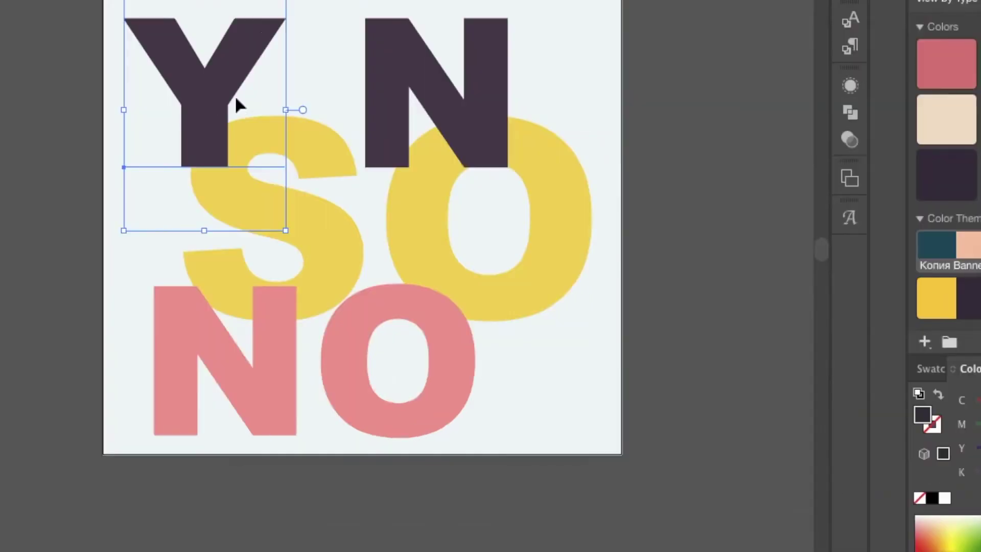
{"action": "left_click", "coordinate": [392, 84], "text": "shift"}
{"action": "left_click", "coordinate": [573, 252], "text": "shift"}
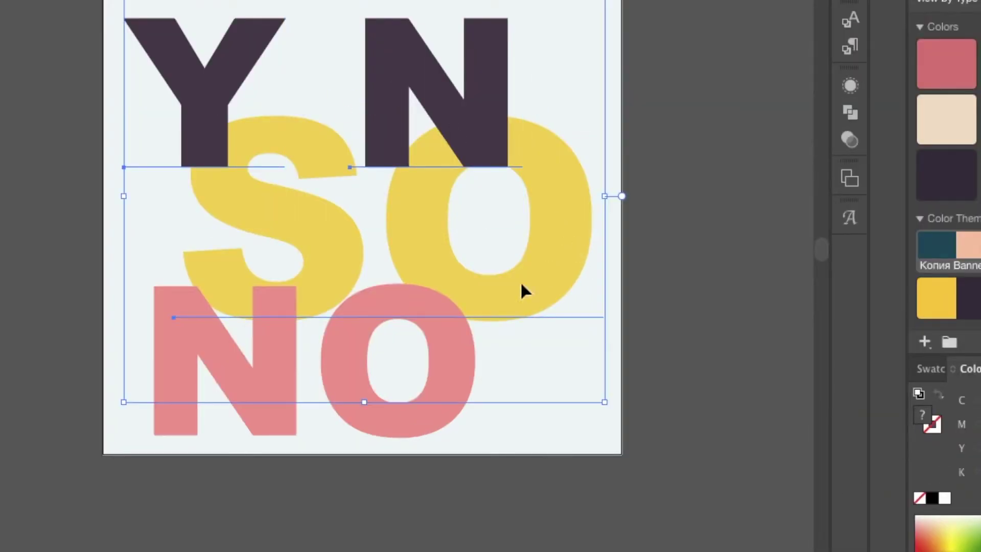
{"action": "left_click", "coordinate": [428, 422], "text": "shift"}
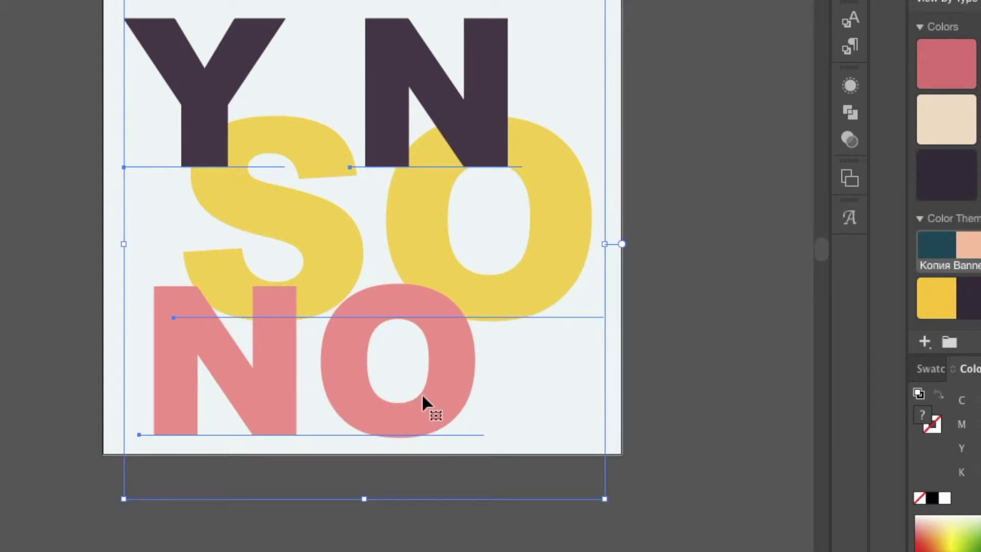
{"action": "right_click", "coordinate": [422, 396]}
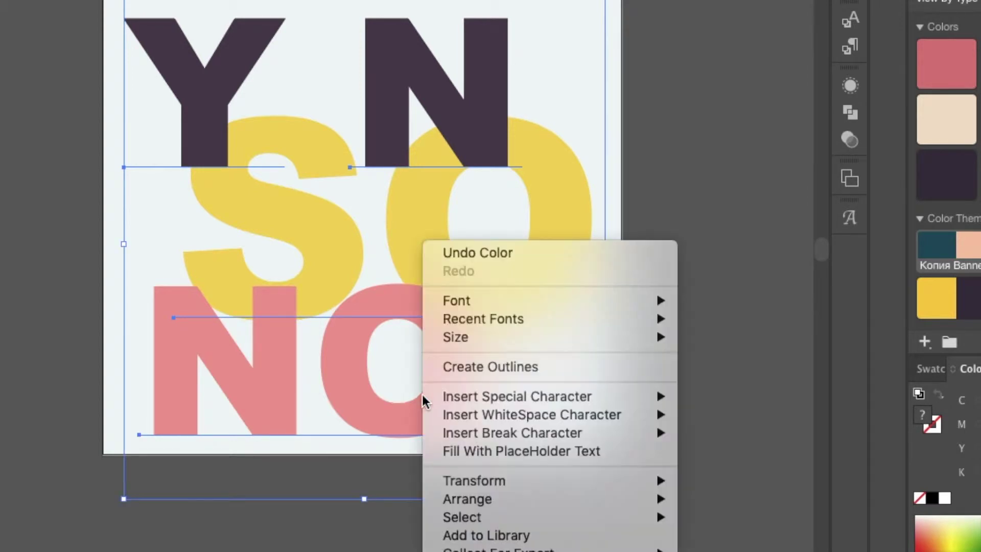
{"action": "left_click", "coordinate": [485, 370]}
{"action": "left_click", "coordinate": [651, 366]}
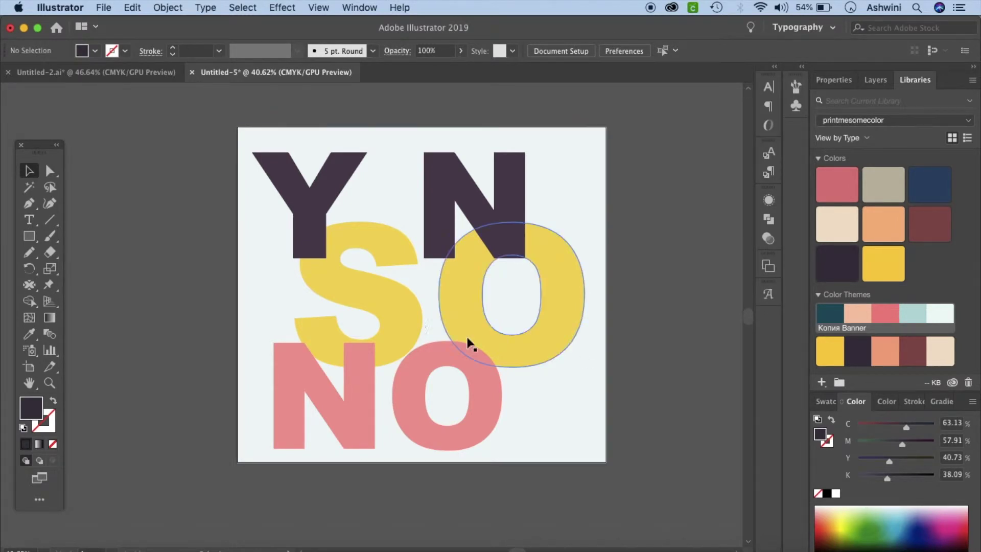
Set a white line stroke and draw a vertical line down through the Y
{"action": "left_click", "coordinate": [51, 221]}
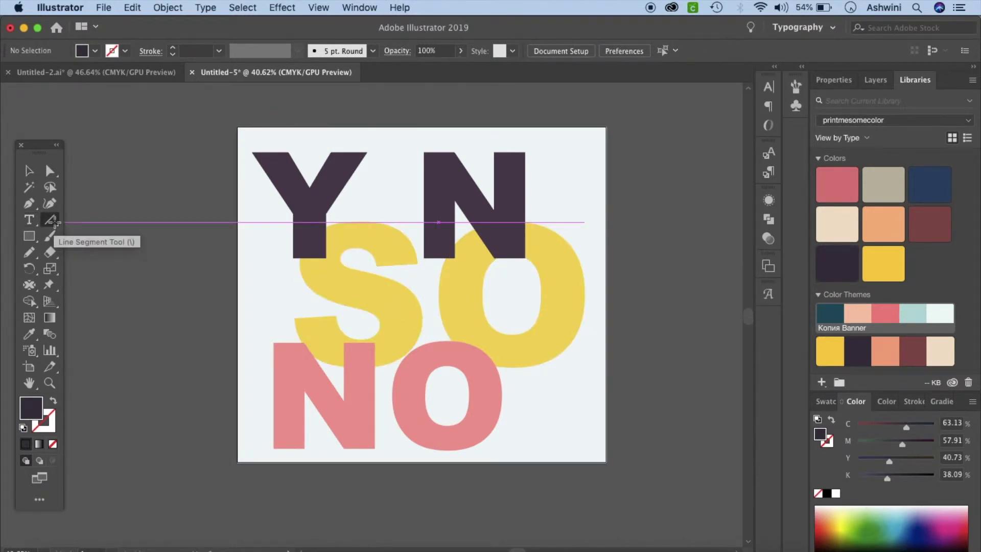
{"action": "left_click", "coordinate": [53, 400]}
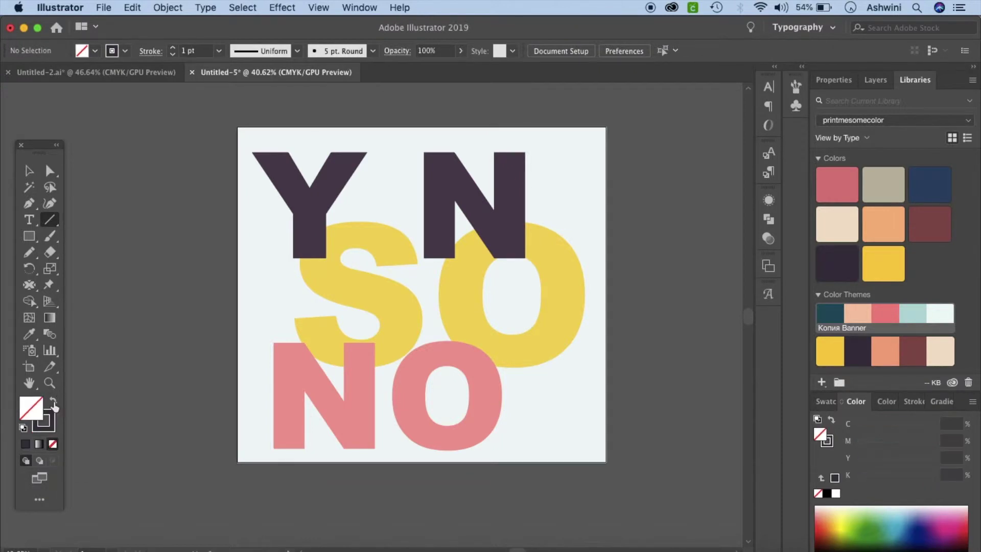
{"action": "left_click", "coordinate": [51, 430]}
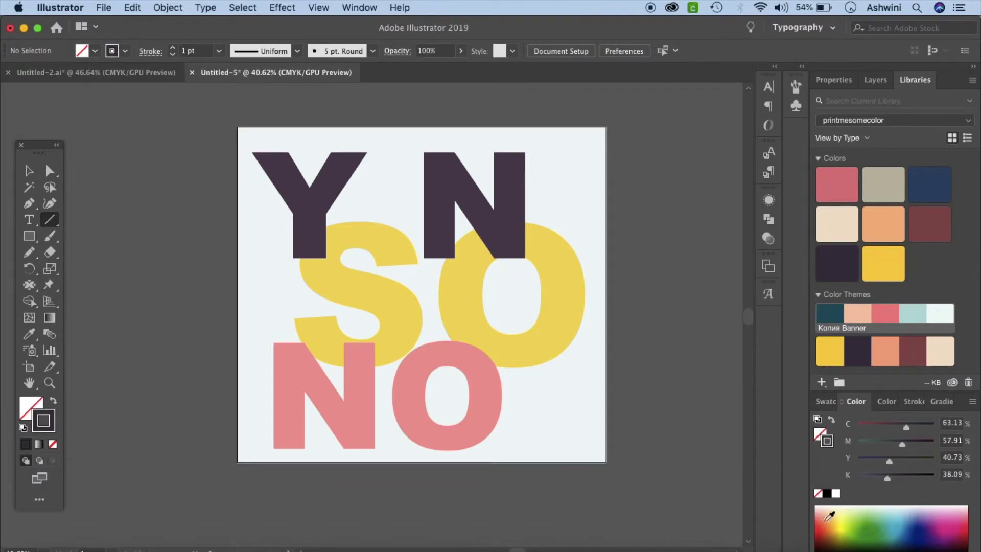
{"action": "left_click", "coordinate": [837, 493]}
{"action": "left_click_drag", "start_coordinate": [366, 151], "coordinate": [365, 512]}
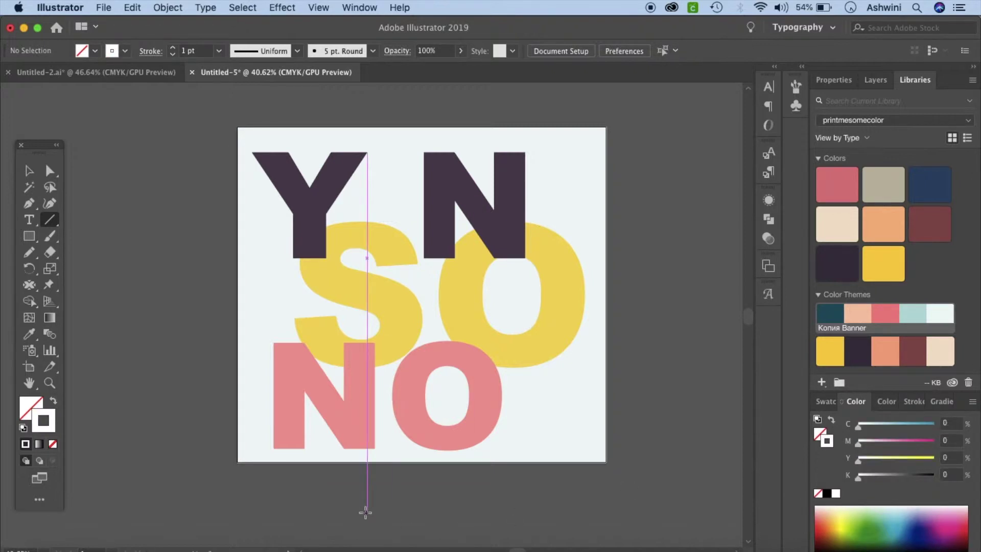
{"action": "left_click_drag", "start_coordinate": [365, 512], "coordinate": [365, 512]}
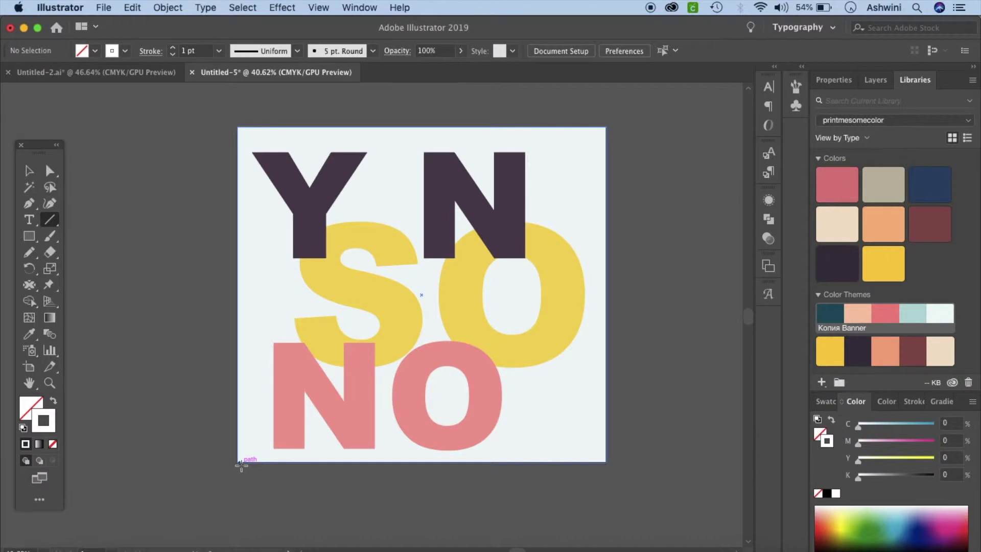
Draw diagonal white lines in both directions across the letters, past the artboard edges
{"action": "mouse_move", "coordinate": [195, 127]}
{"action": "left_mouse_down"}
{"action": "mouse_move", "coordinate": [507, 521]}
{"action": "mouse_move", "coordinate": [532, 528]}
{"action": "left_mouse_up"}
{"action": "mouse_move", "coordinate": [274, 96]}
{"action": "left_mouse_down"}
{"action": "mouse_move", "coordinate": [575, 409]}
{"action": "mouse_move", "coordinate": [630, 485]}
{"action": "left_mouse_up"}
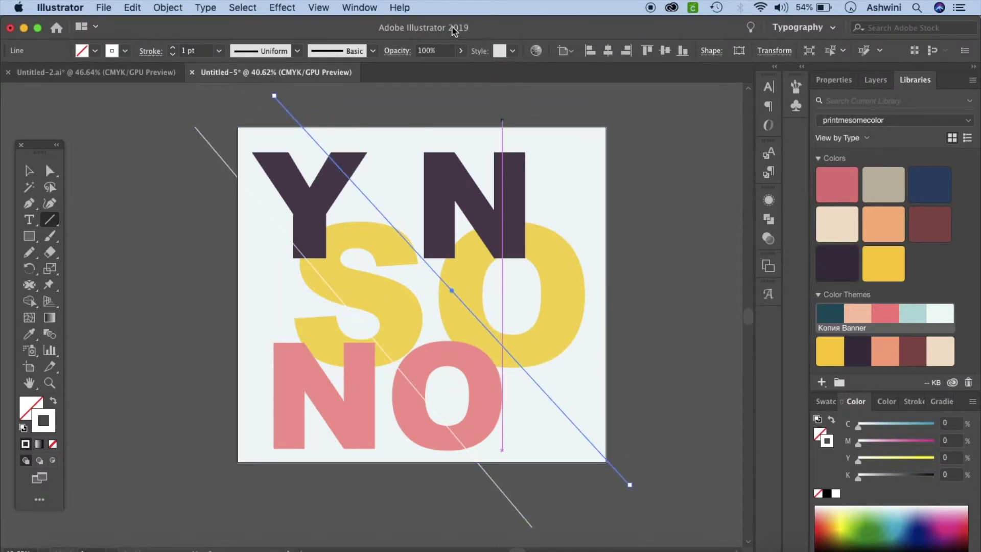
{"action": "left_click_drag", "start_coordinate": [414, 90], "coordinate": [635, 349]}
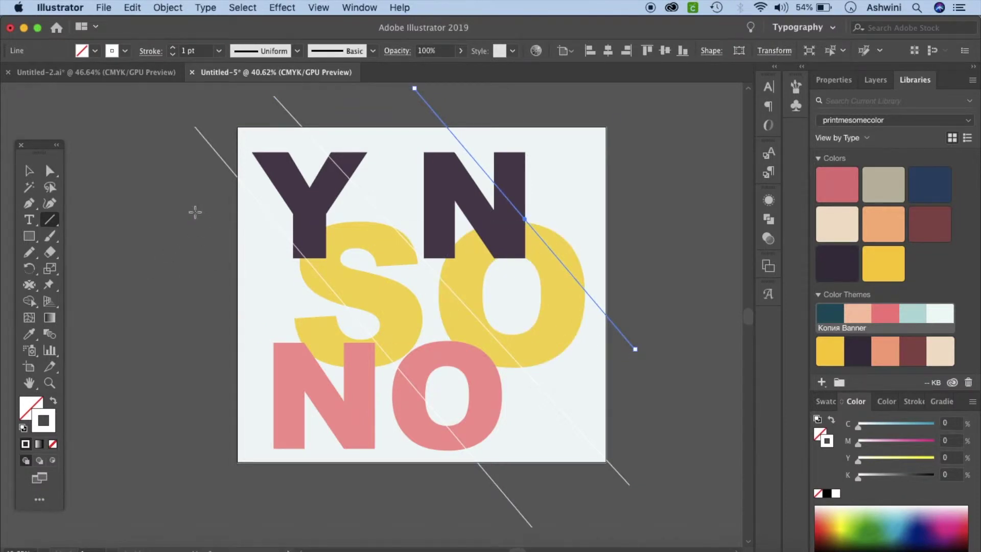
{"action": "left_click_drag", "start_coordinate": [195, 212], "coordinate": [395, 485]}
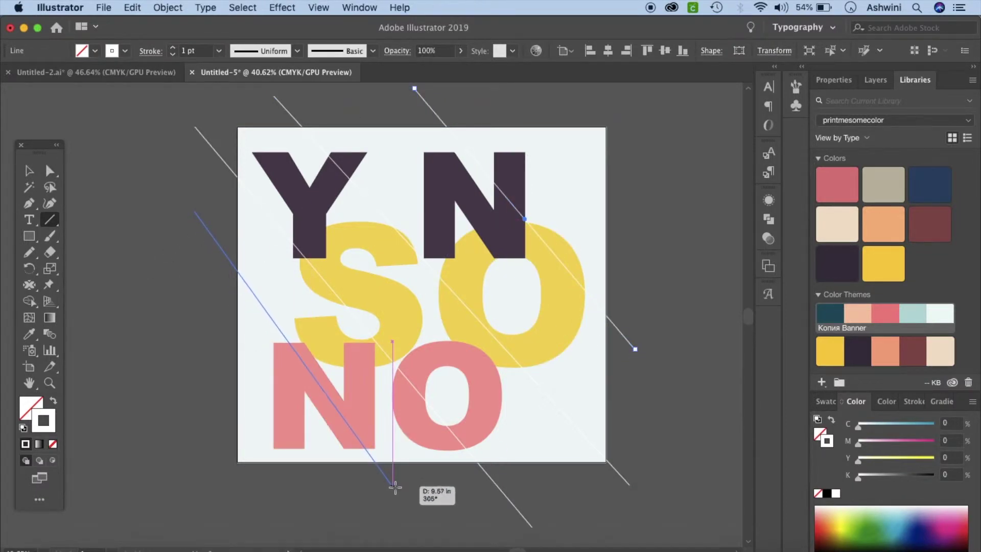
{"action": "left_click_drag", "start_coordinate": [395, 485], "coordinate": [138, 218]}
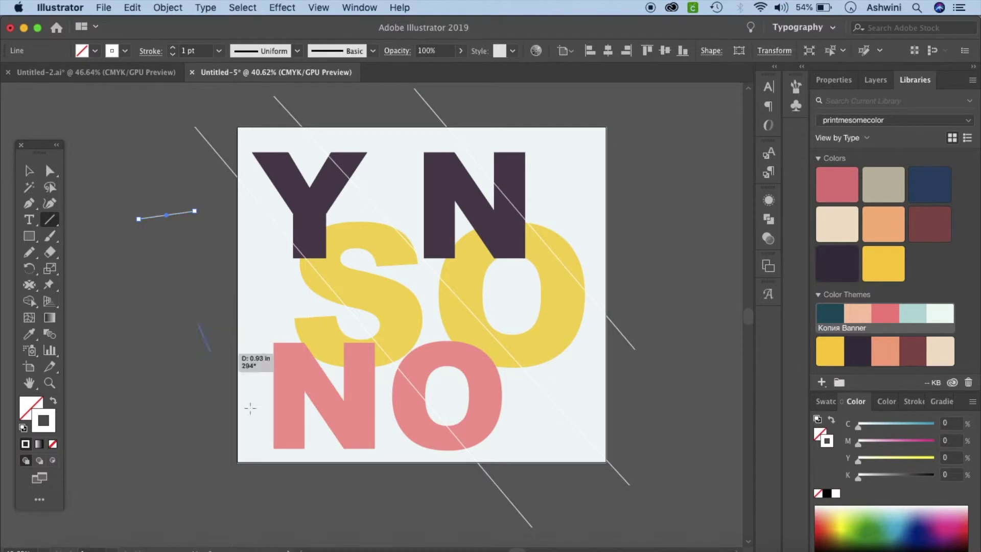
{"action": "left_click_drag", "start_coordinate": [251, 407], "coordinate": [400, 431]}
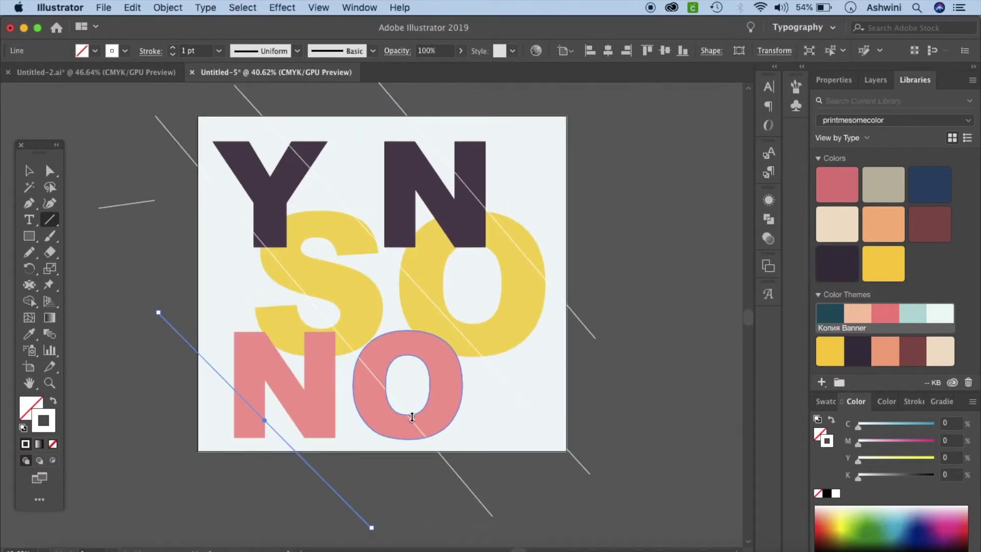
{"action": "left_click_drag", "start_coordinate": [235, 482], "coordinate": [602, 191]}
{"action": "mouse_move", "coordinate": [162, 436]}
{"action": "left_mouse_down"}
{"action": "mouse_move", "coordinate": [647, 37]}
{"action": "mouse_move", "coordinate": [571, 229]}
{"action": "left_mouse_up"}
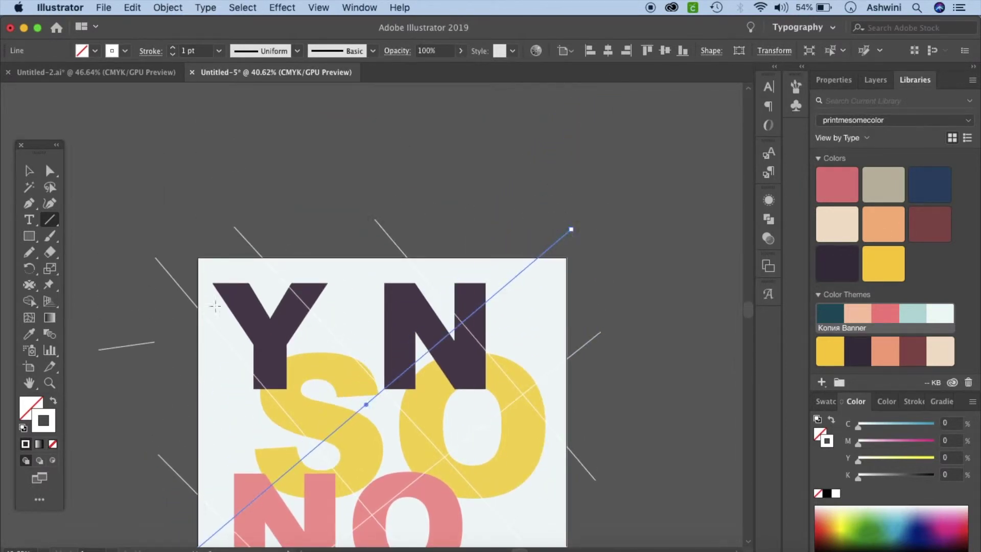
{"action": "left_click_drag", "start_coordinate": [116, 421], "coordinate": [490, 186]}
Add more lines across the lower O, lower right, top-right and Y, then select all
{"action": "scroll", "coordinate": [494, 183], "scroll_direction": "down", "scroll_amount": 5}
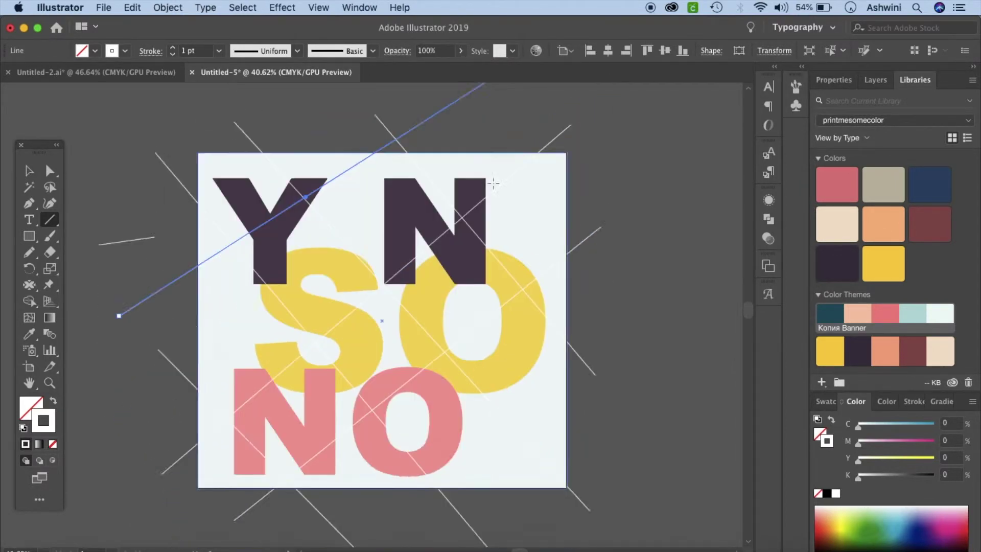
{"action": "scroll", "coordinate": [494, 183], "scroll_direction": "down", "scroll_amount": 4}
{"action": "scroll", "coordinate": [493, 183], "scroll_direction": "up", "scroll_amount": 3}
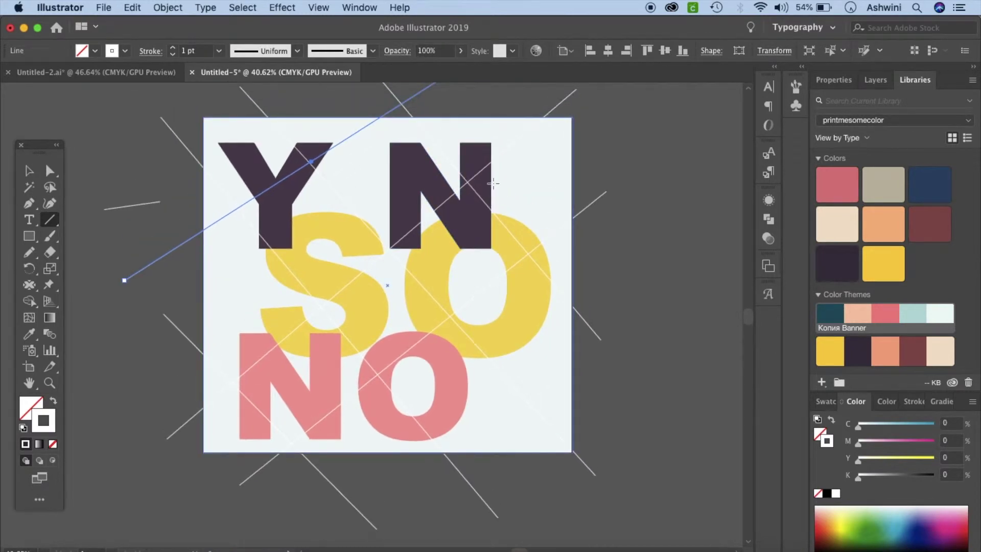
{"action": "left_click_drag", "start_coordinate": [355, 466], "coordinate": [592, 273]}
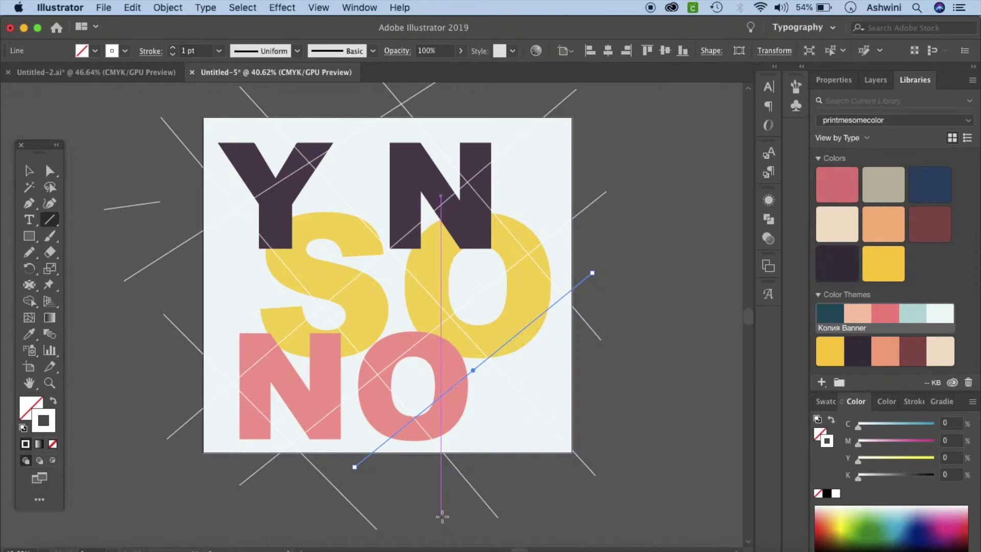
{"action": "left_click_drag", "start_coordinate": [442, 516], "coordinate": [625, 300]}
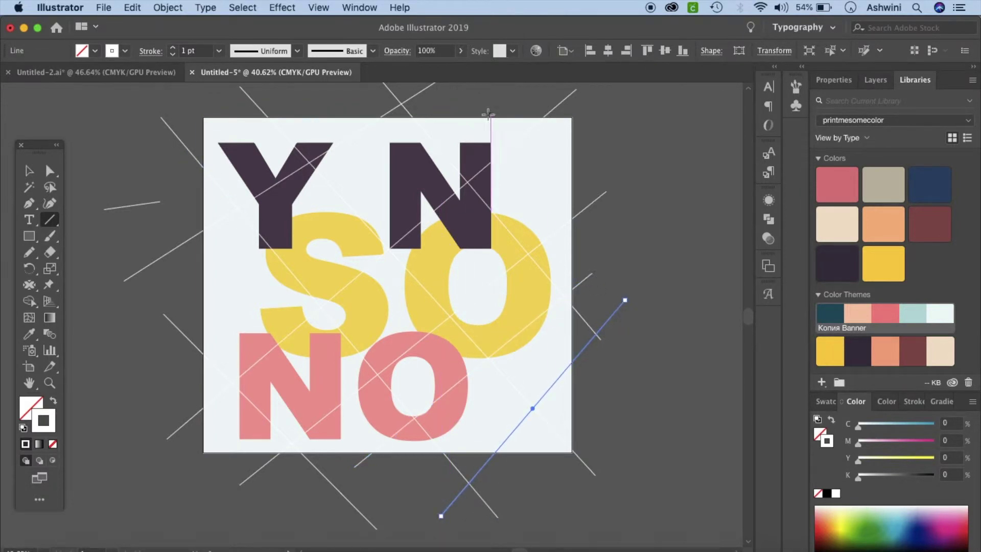
{"action": "left_click_drag", "start_coordinate": [506, 92], "coordinate": [633, 274]}
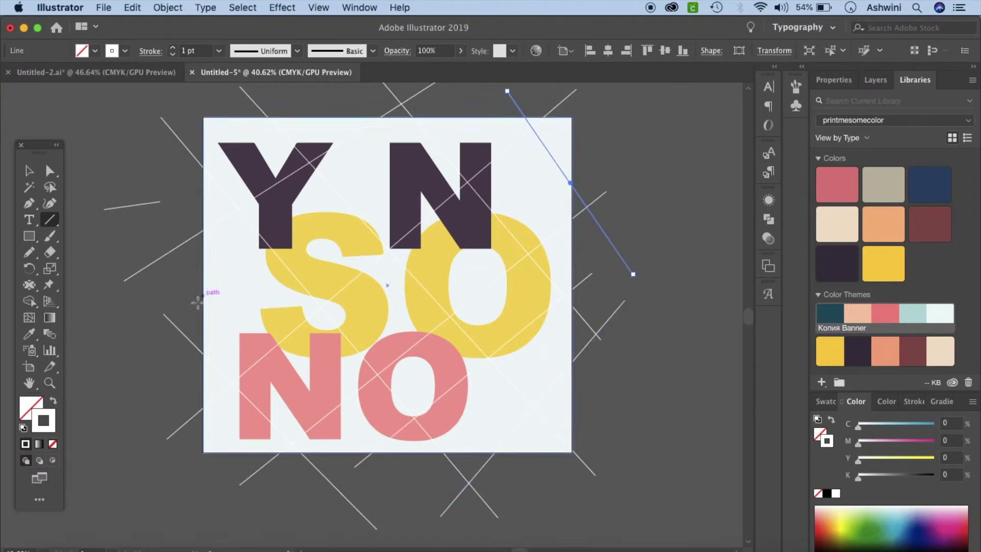
{"action": "left_click_drag", "start_coordinate": [135, 366], "coordinate": [465, 90]}
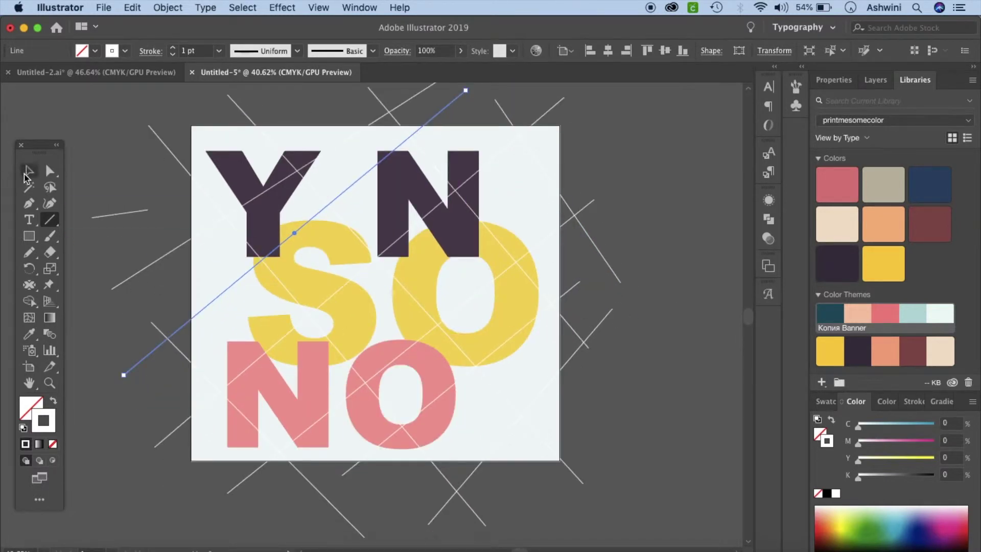
{"action": "left_click", "coordinate": [28, 172]}
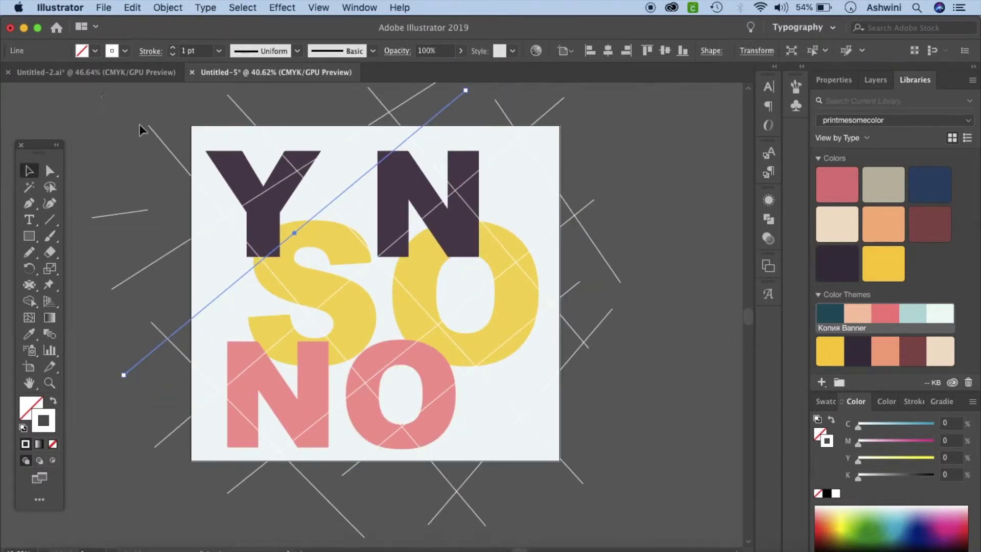
{"action": "key", "text": "ctrl+a"}
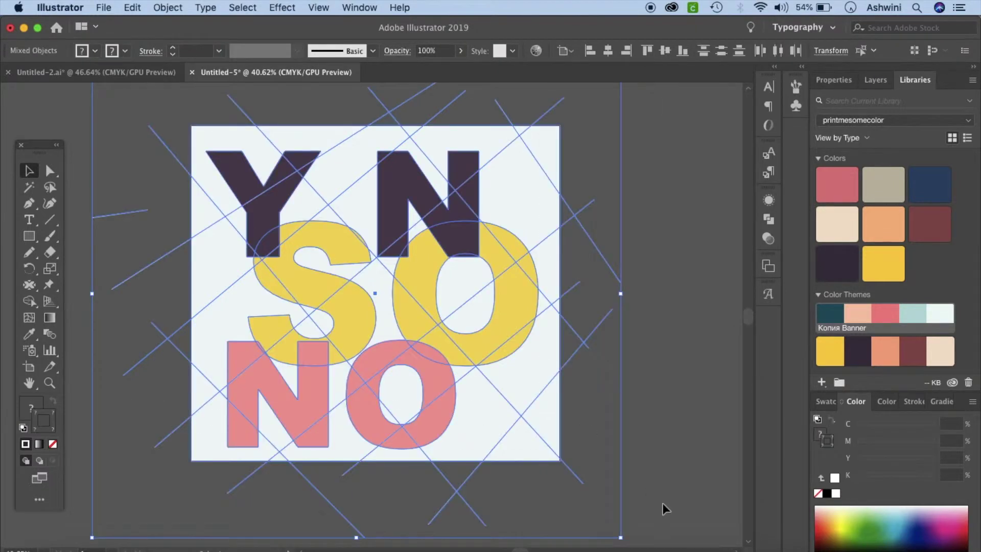
Divide the artwork along the lines with Pathfinder and ungroup the pieces
{"action": "left_click", "coordinate": [770, 219]}
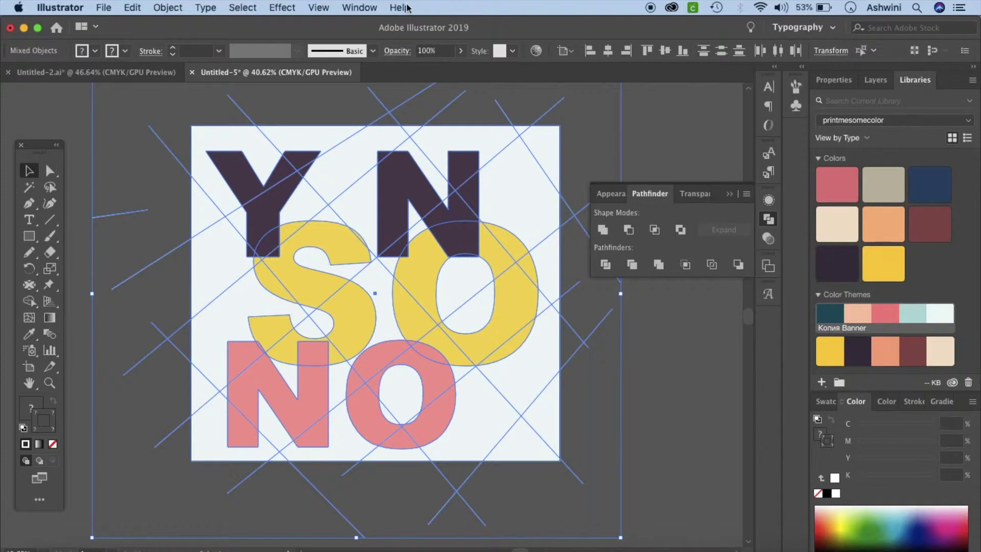
{"action": "left_click", "coordinate": [355, 8]}
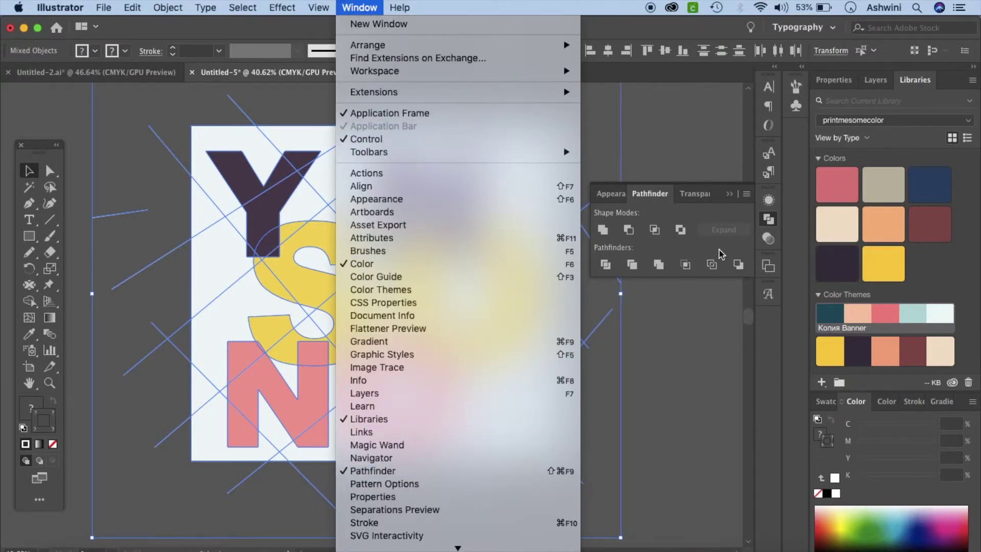
{"action": "left_click", "coordinate": [736, 245]}
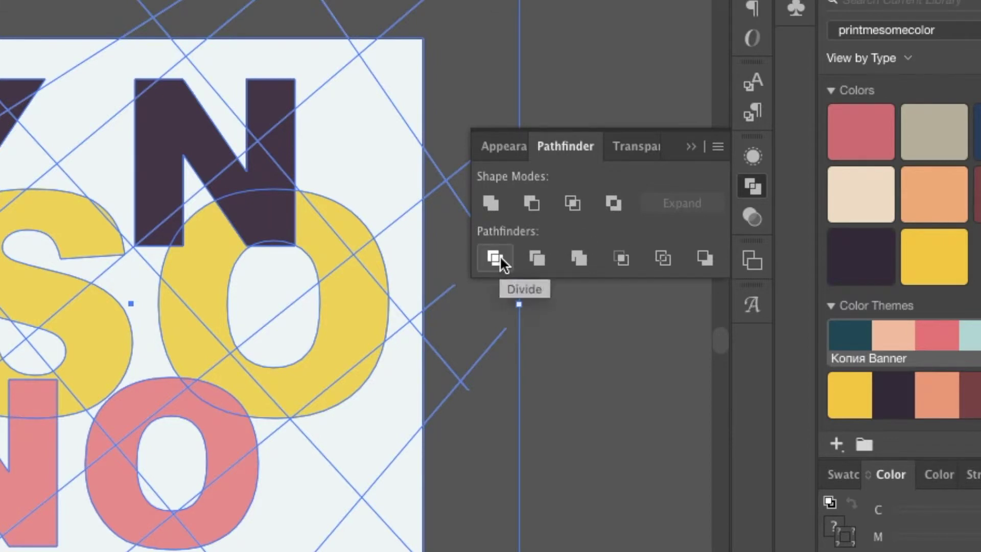
{"action": "left_click", "coordinate": [494, 258]}
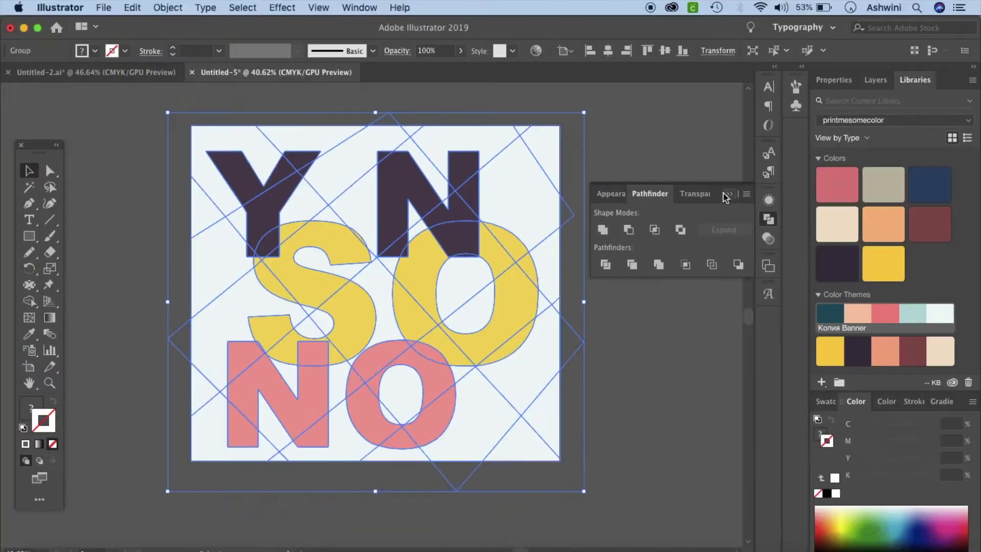
{"action": "left_click", "coordinate": [726, 192]}
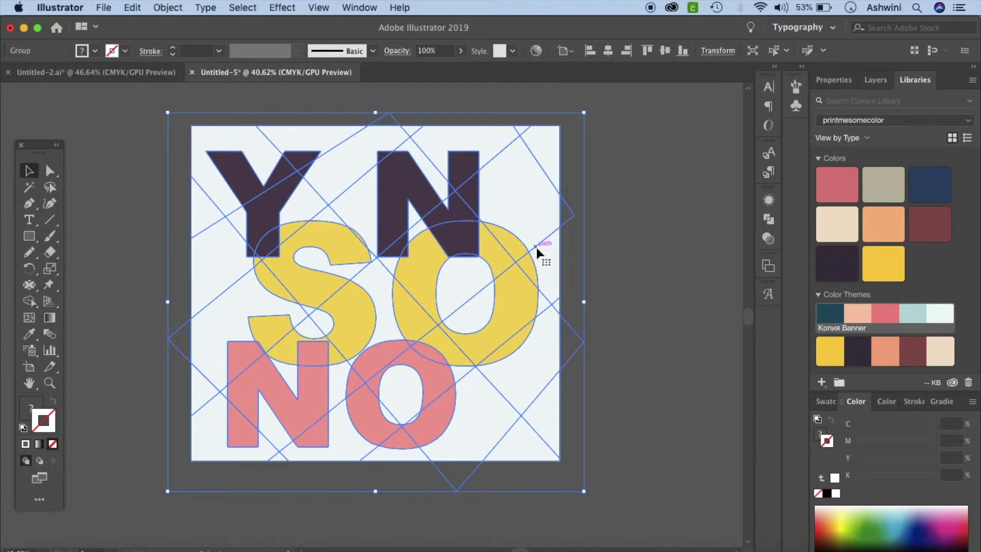
{"action": "key", "text": "super+shift+g"}
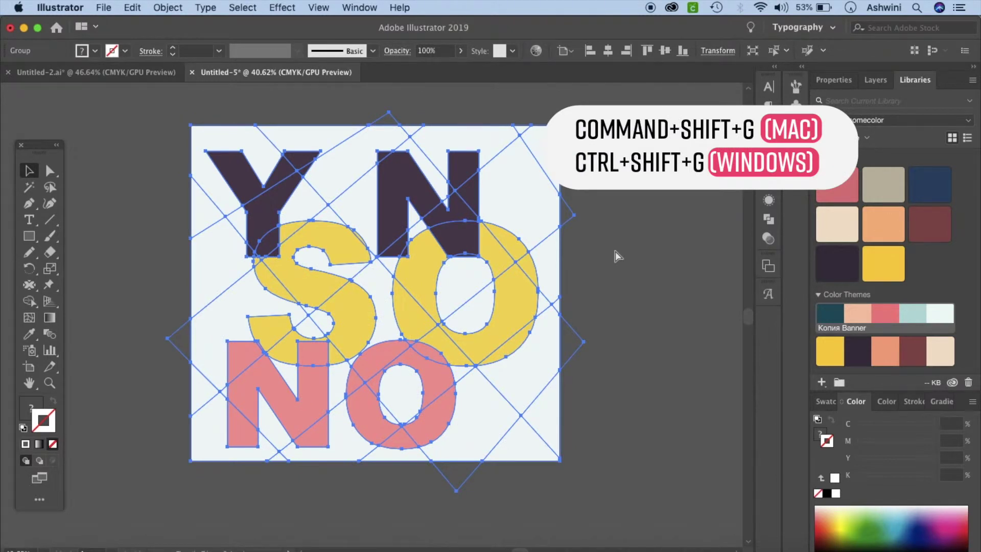
Delete the stray diamond piece covering the O
{"action": "left_click", "coordinate": [640, 254]}
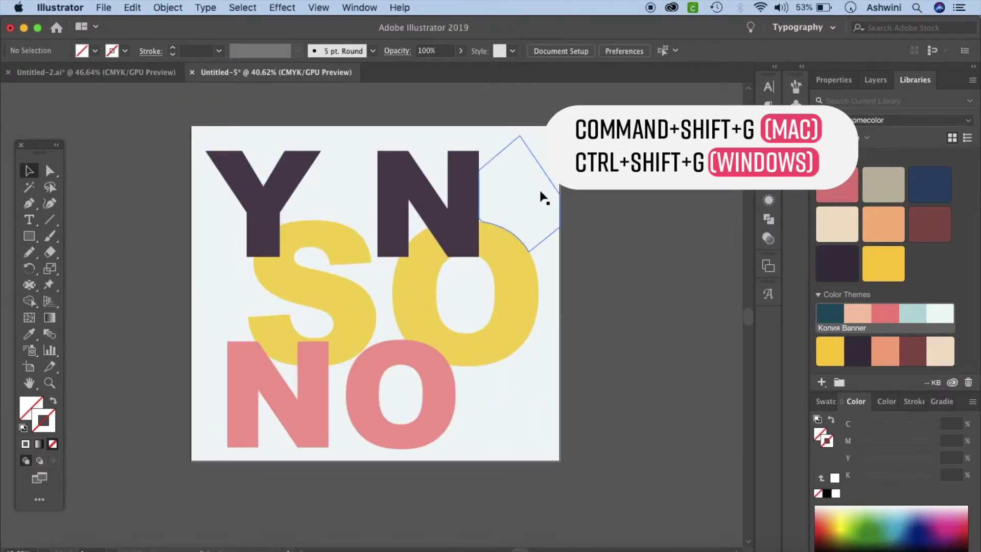
{"action": "left_click", "coordinate": [539, 195]}
{"action": "key", "text": "Delete"}
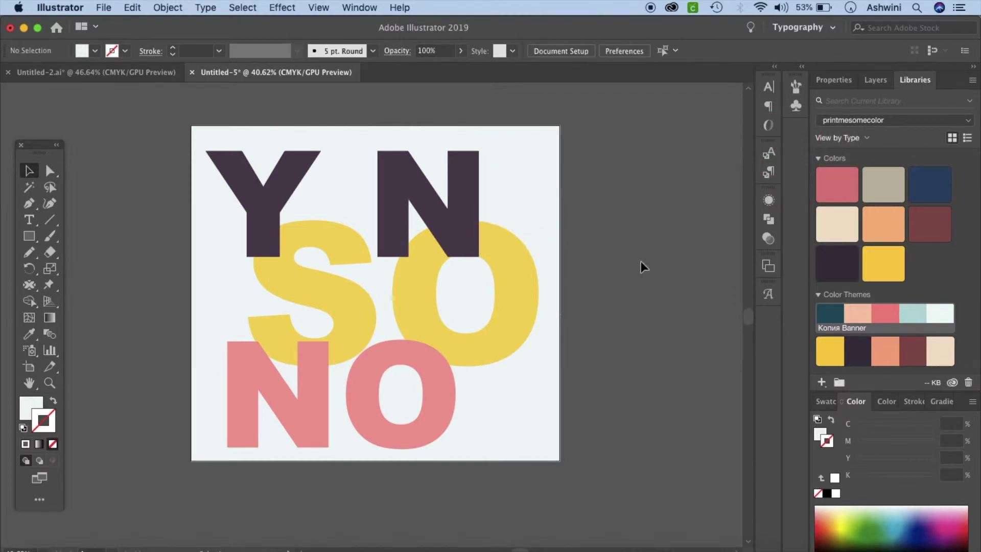
Bring up the swatch collection and browse the application menus
{"action": "left_click", "coordinate": [827, 401]}
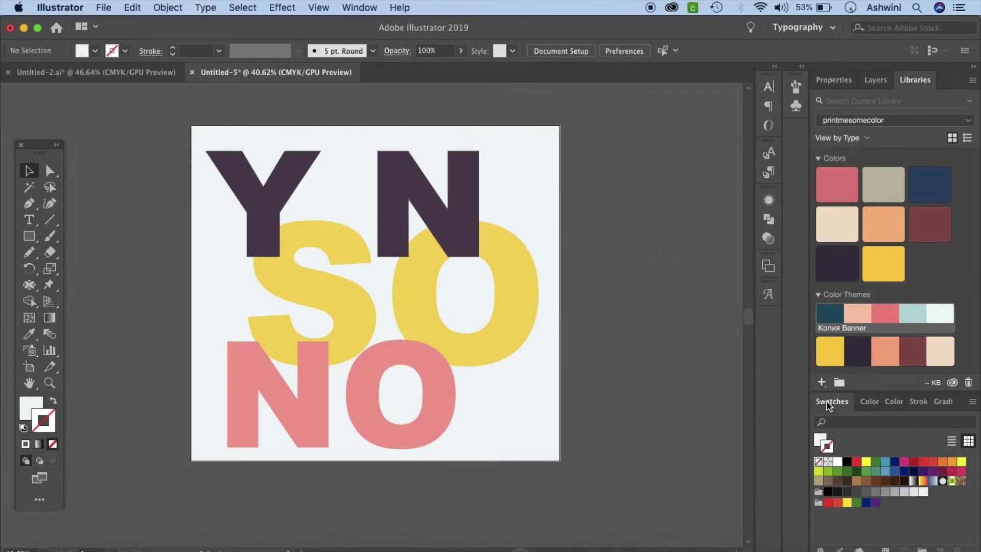
{"action": "left_click", "coordinate": [360, 7]}
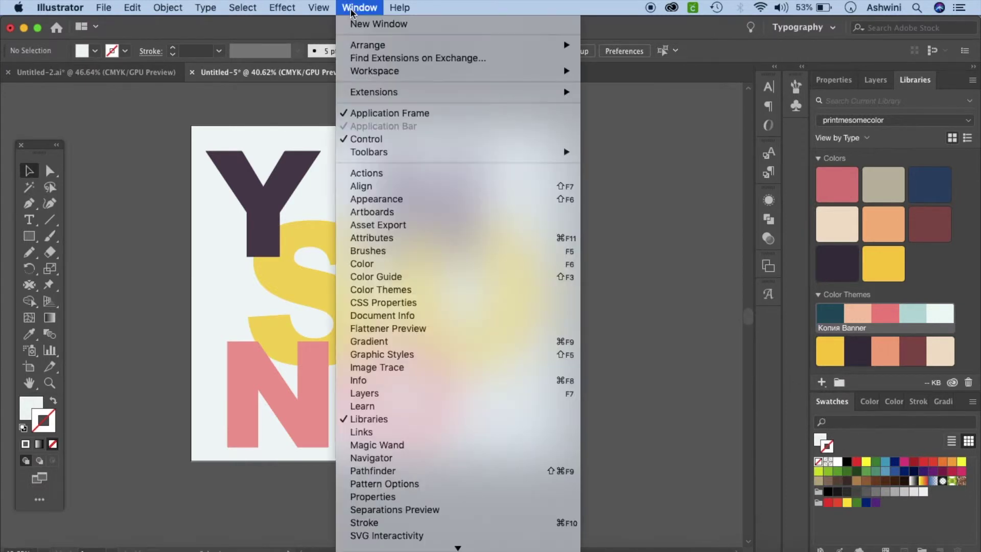
{"action": "left_click", "coordinate": [676, 269]}
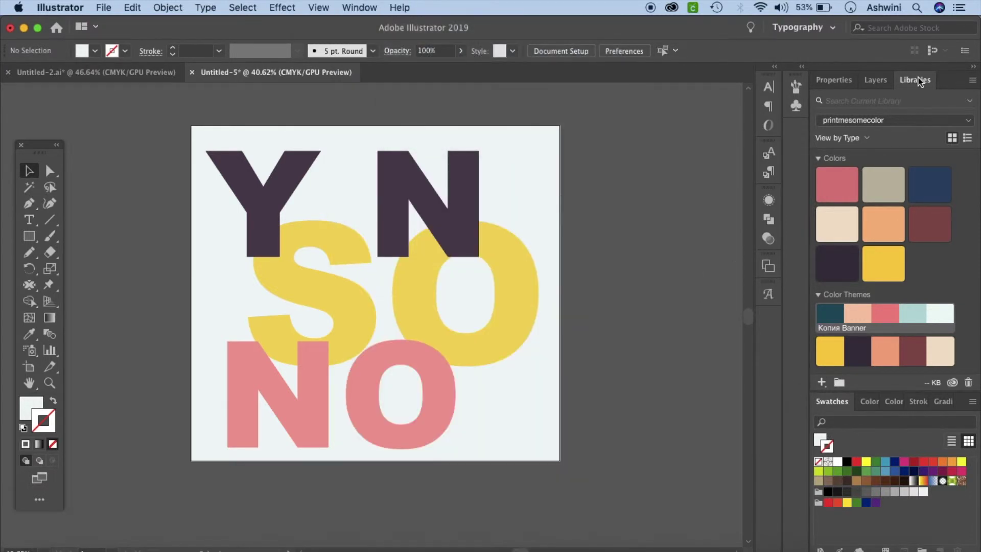
{"action": "left_click", "coordinate": [360, 7]}
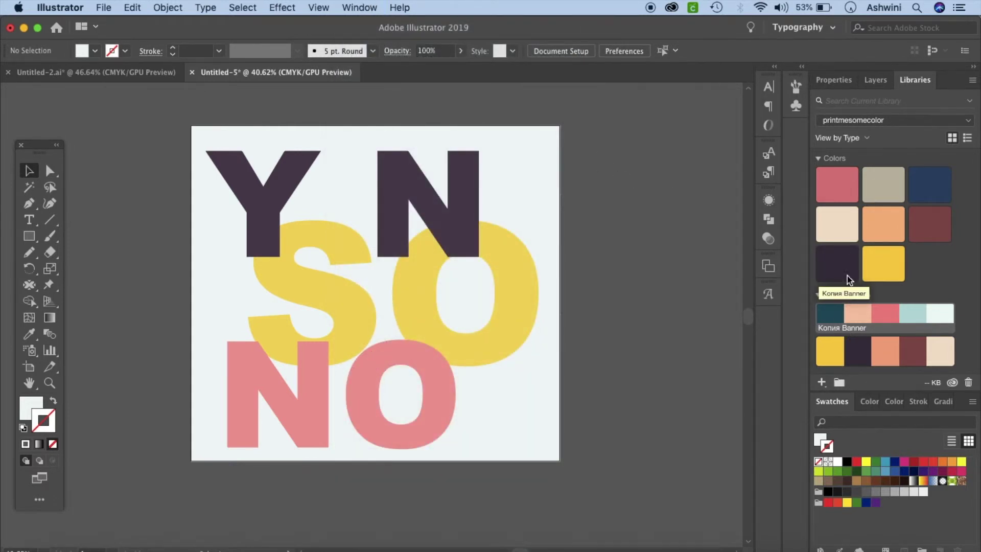
In My Library, add the Billar colour theme to swatches as a group
{"action": "left_click", "coordinate": [857, 123]}
{"action": "left_click", "coordinate": [849, 147]}
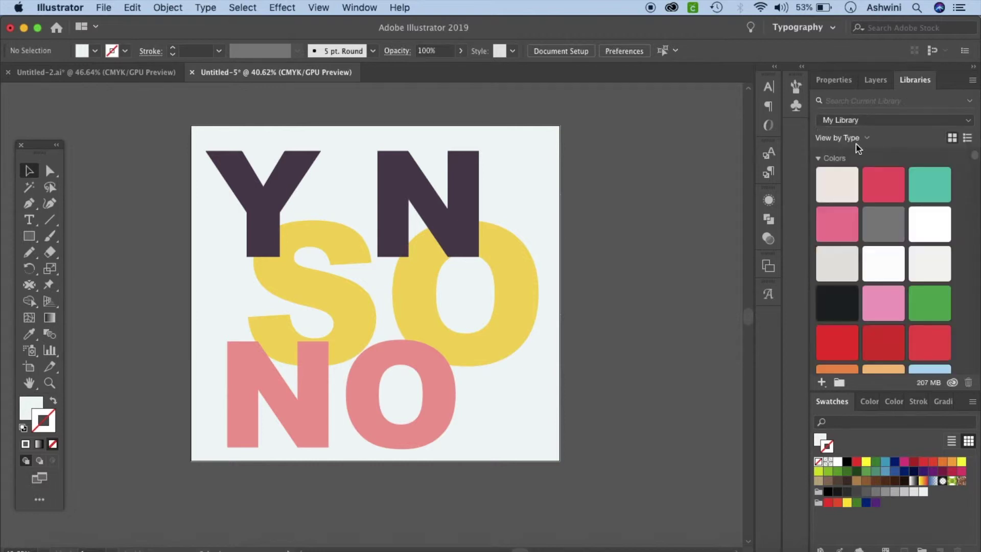
{"action": "scroll", "coordinate": [882, 326], "scroll_direction": "down", "scroll_amount": 3}
{"action": "scroll", "coordinate": [882, 326], "scroll_direction": "down", "scroll_amount": 2}
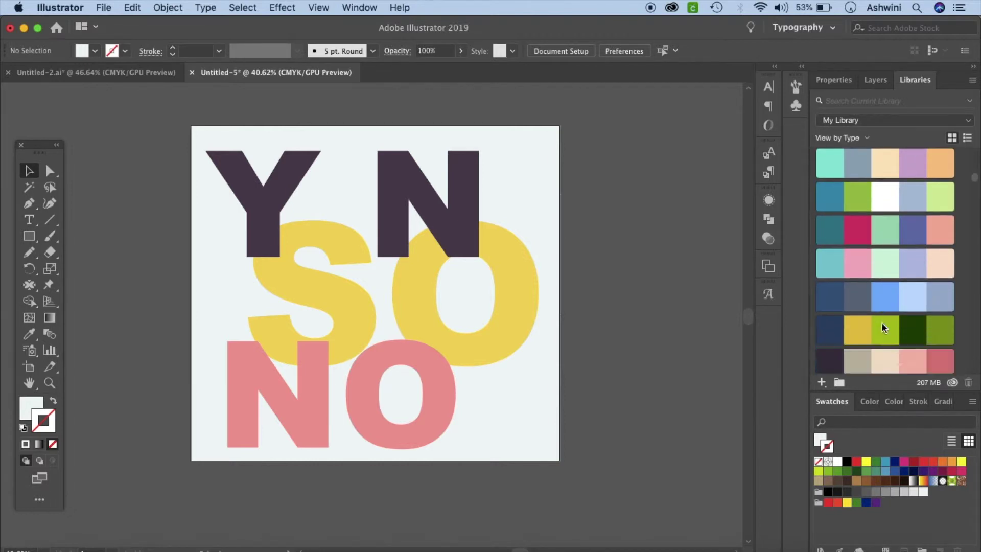
{"action": "scroll", "coordinate": [882, 326], "scroll_direction": "down", "scroll_amount": 2}
{"action": "scroll", "coordinate": [882, 326], "scroll_direction": "down", "scroll_amount": 2}
{"action": "scroll", "coordinate": [882, 326], "scroll_direction": "down", "scroll_amount": 2}
{"action": "scroll", "coordinate": [881, 326], "scroll_direction": "down", "scroll_amount": 3}
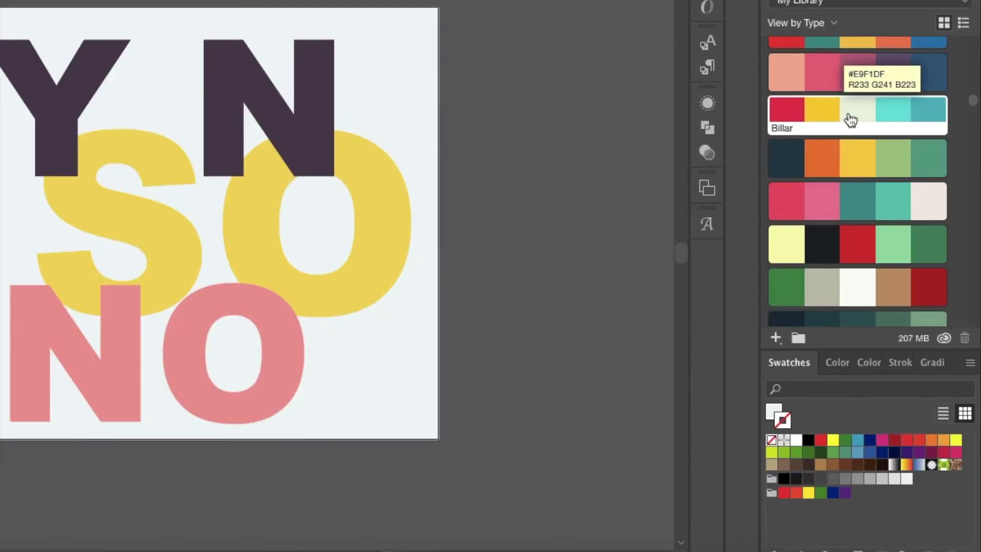
{"action": "right_click", "coordinate": [849, 118]}
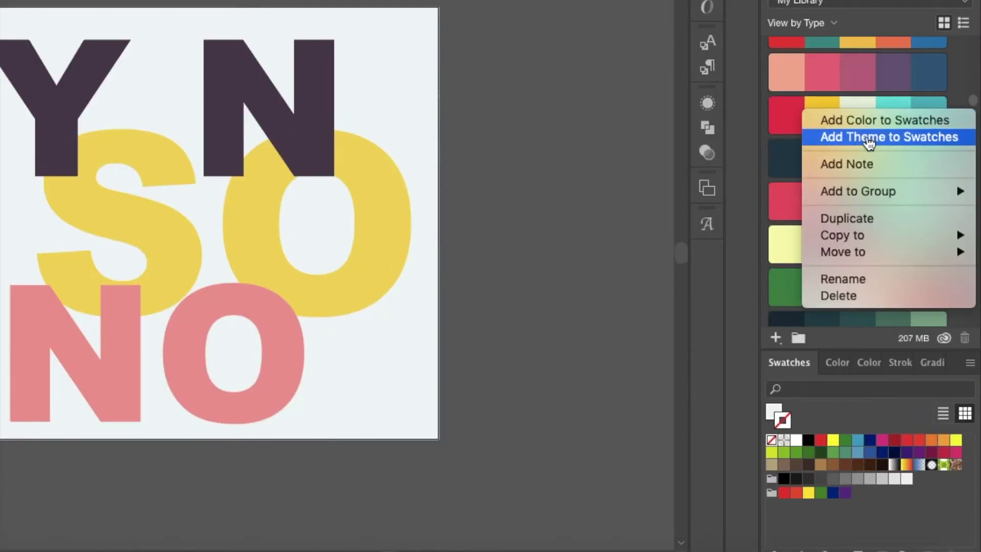
{"action": "left_click", "coordinate": [869, 138]}
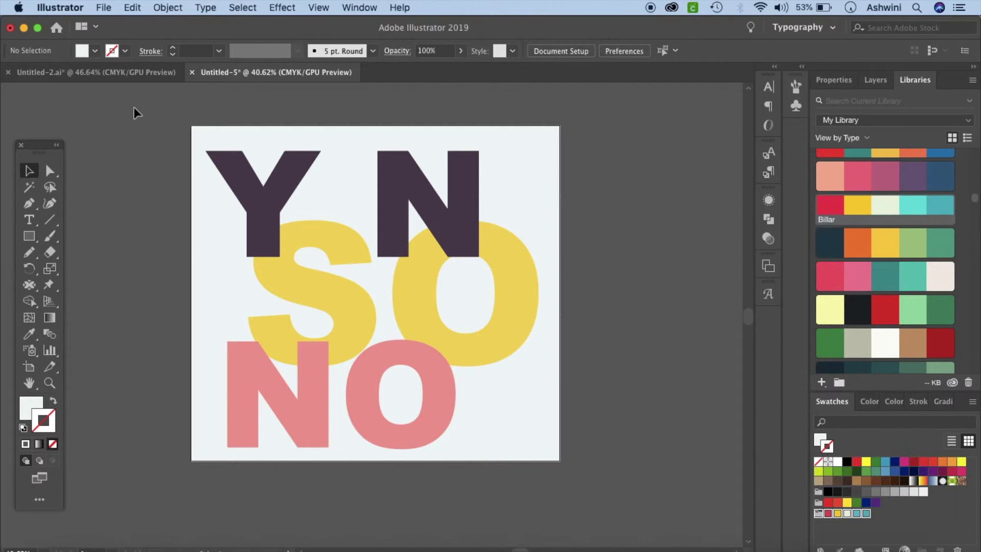
{"action": "scroll", "coordinate": [399, 297], "scroll_direction": "down", "scroll_amount": 3}
Give the whole sliced artwork a red stroke from the new group and select its five swatches
{"action": "key", "text": "super+v"}
{"action": "scroll", "coordinate": [658, 479], "scroll_direction": "up", "scroll_amount": 3}
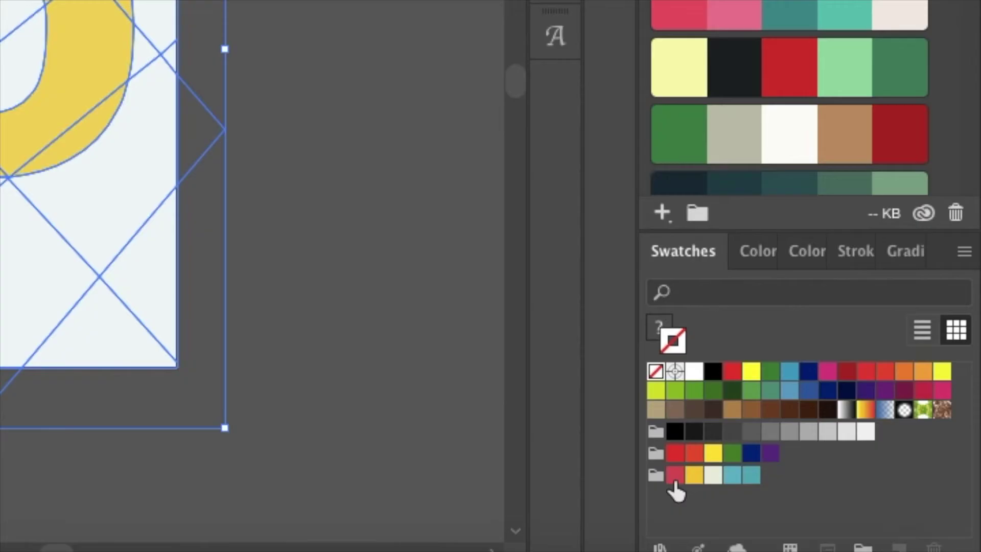
{"action": "left_click", "coordinate": [674, 480]}
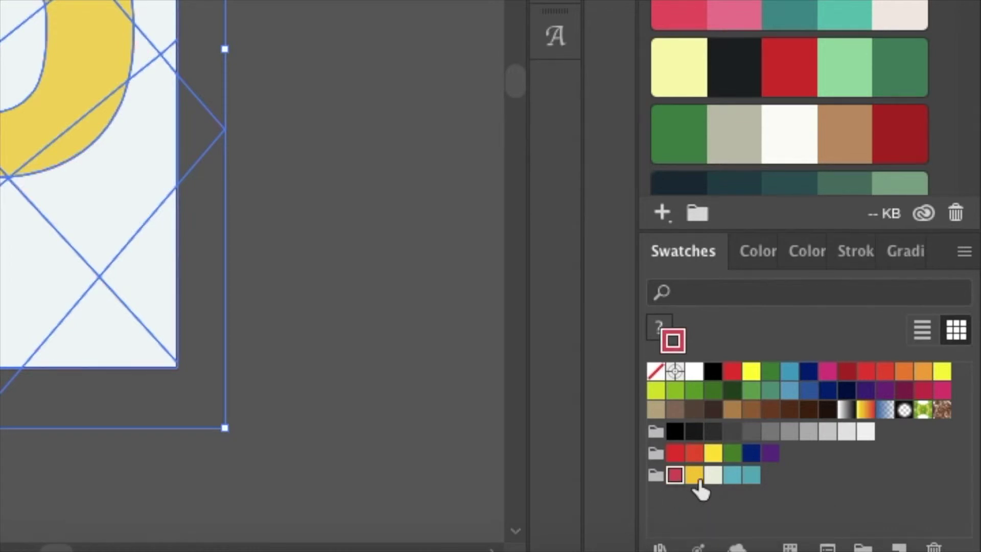
{"action": "left_click", "coordinate": [749, 480], "text": "shift"}
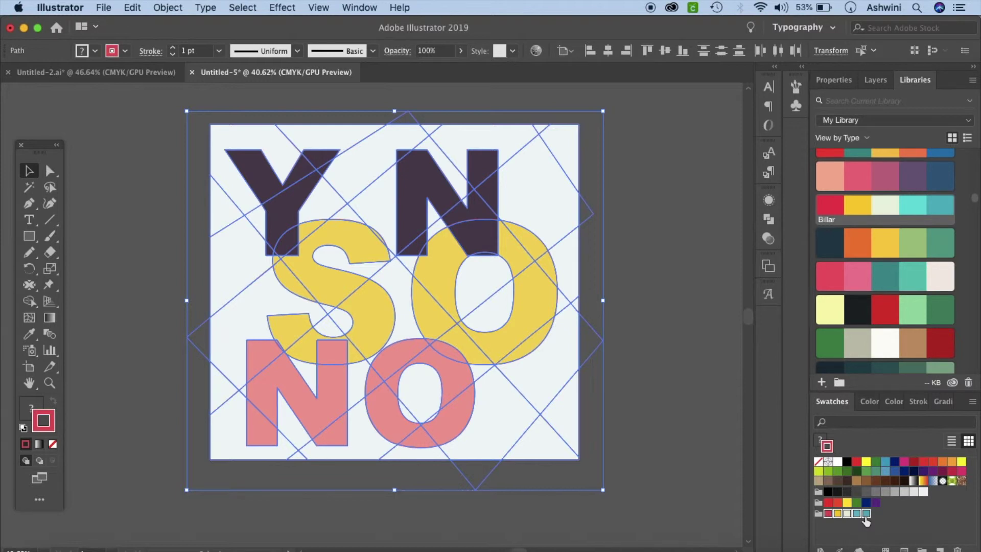
{"action": "scroll", "coordinate": [281, 120], "scroll_direction": "down", "scroll_amount": 1}
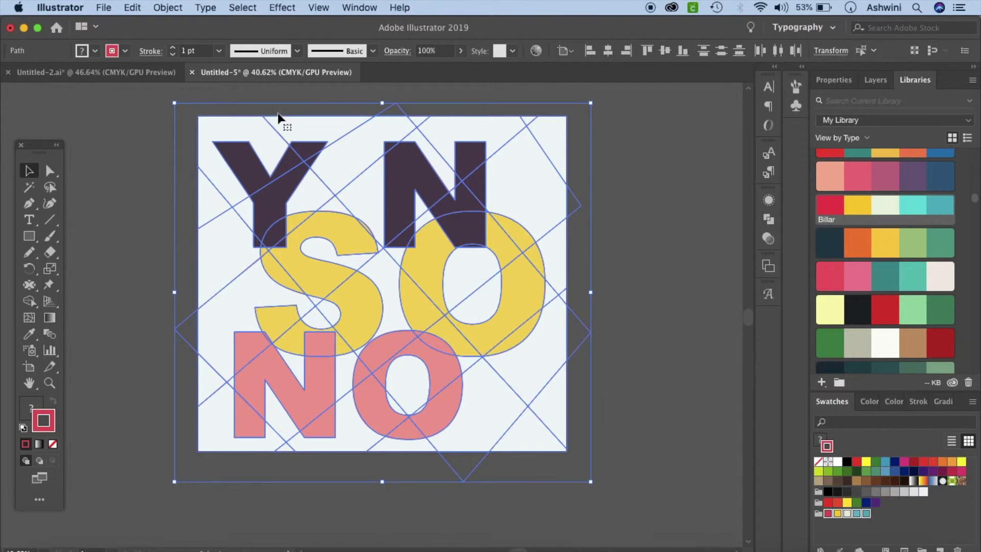
Run the Randomizer.jsx script three times to refill the slices with random new-group colours, then deselect
{"action": "left_click", "coordinate": [104, 7]}
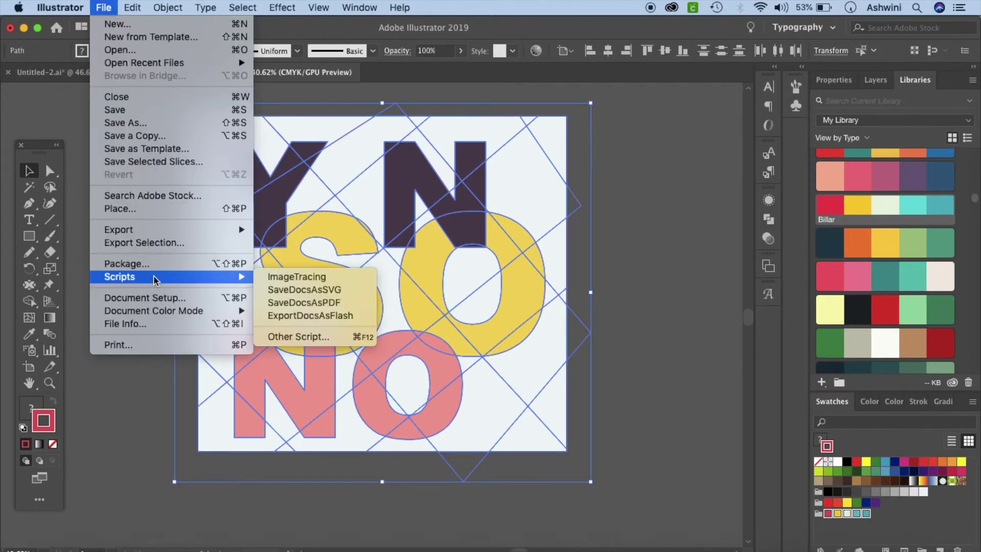
{"action": "left_click", "coordinate": [345, 338]}
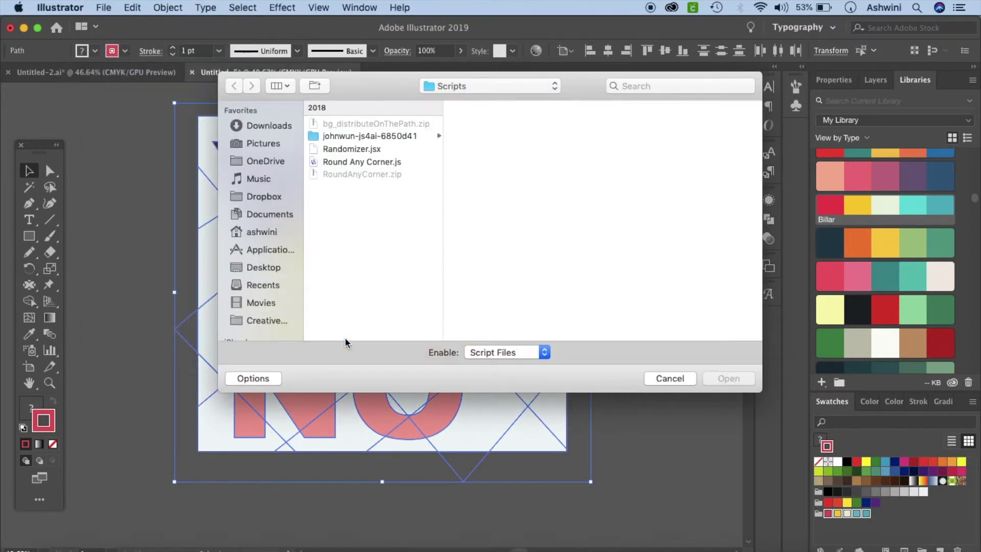
{"action": "double_click", "coordinate": [366, 149]}
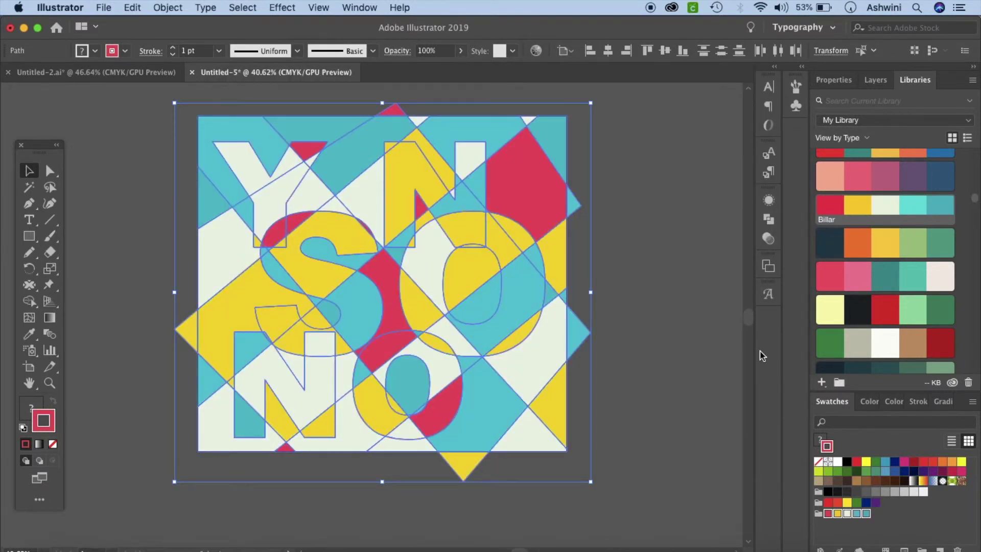
{"action": "left_click", "coordinate": [103, 7]}
{"action": "mouse_move", "coordinate": [120, 277]}
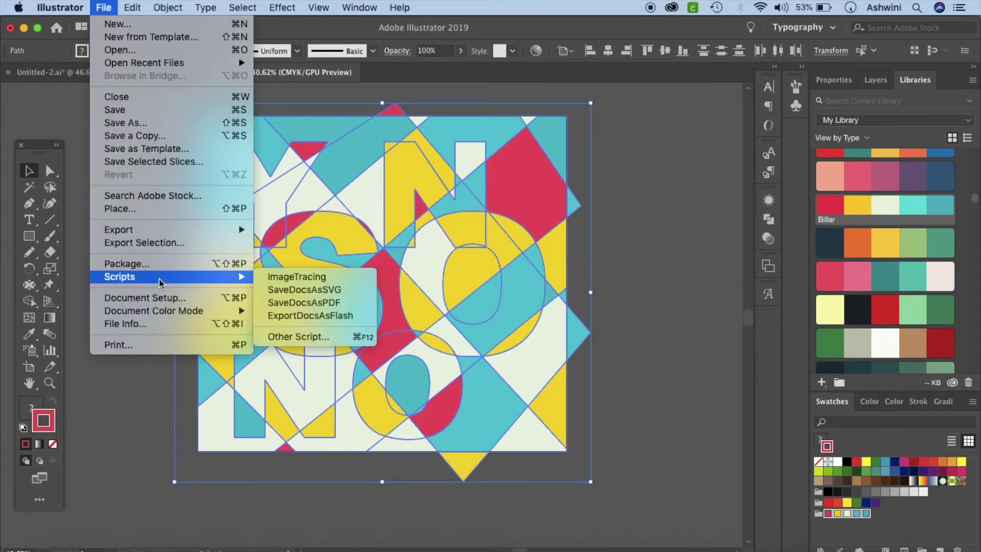
{"action": "left_click", "coordinate": [307, 337]}
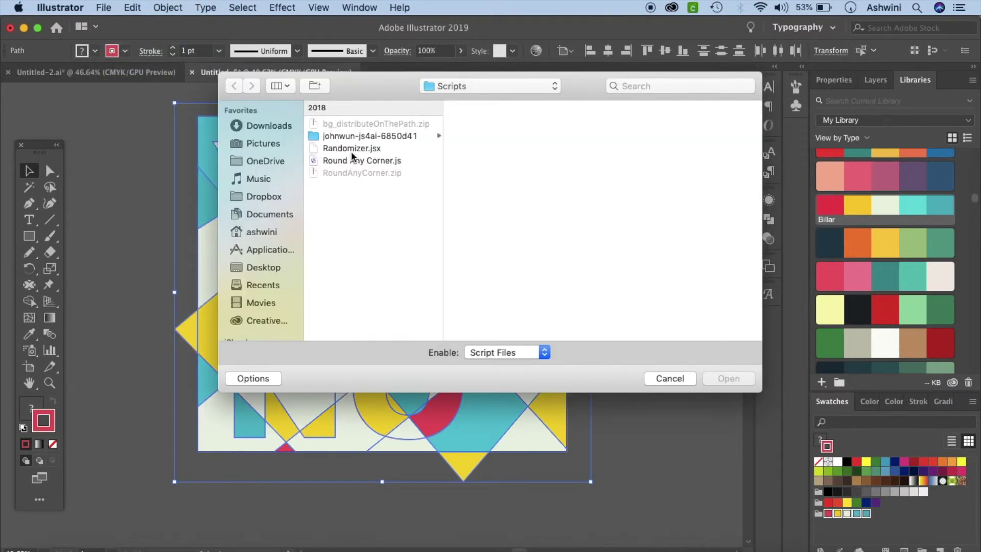
{"action": "double_click", "coordinate": [351, 150]}
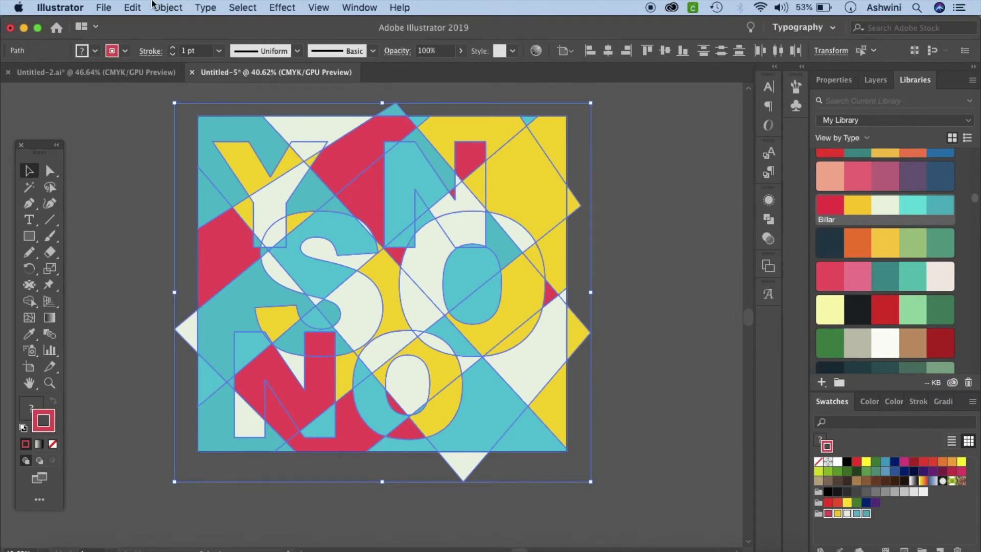
{"action": "left_click", "coordinate": [104, 7]}
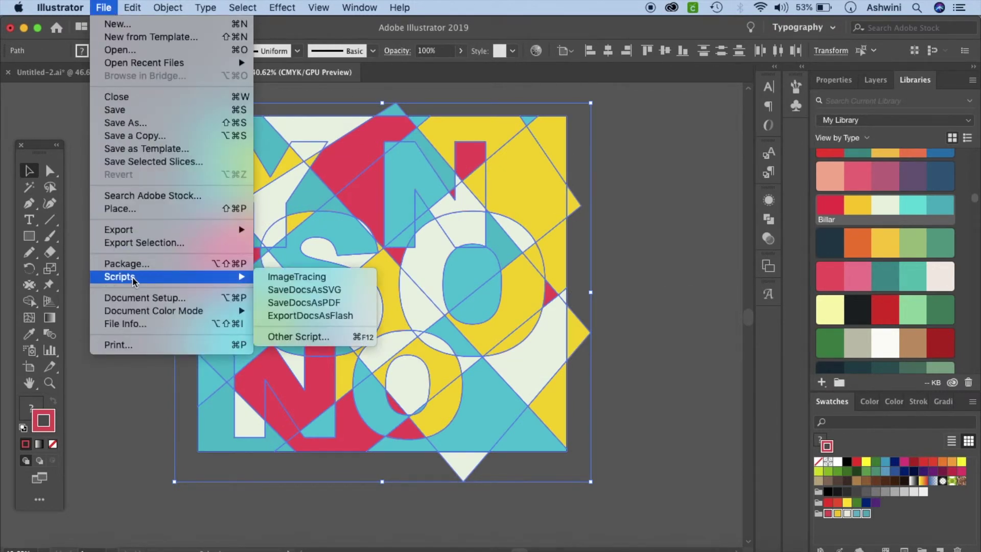
{"action": "left_click", "coordinate": [311, 341]}
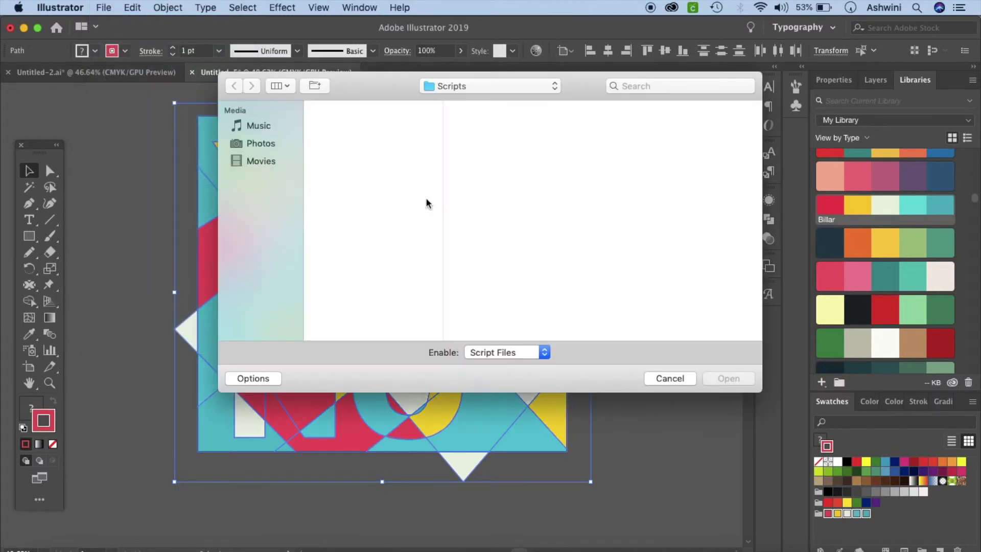
{"action": "double_click", "coordinate": [360, 148]}
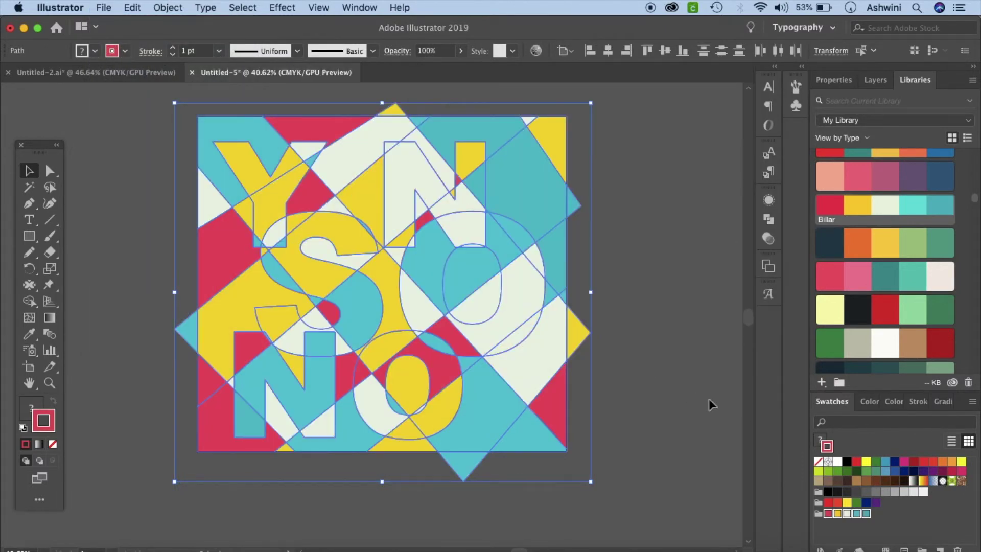
{"action": "left_click", "coordinate": [665, 397]}
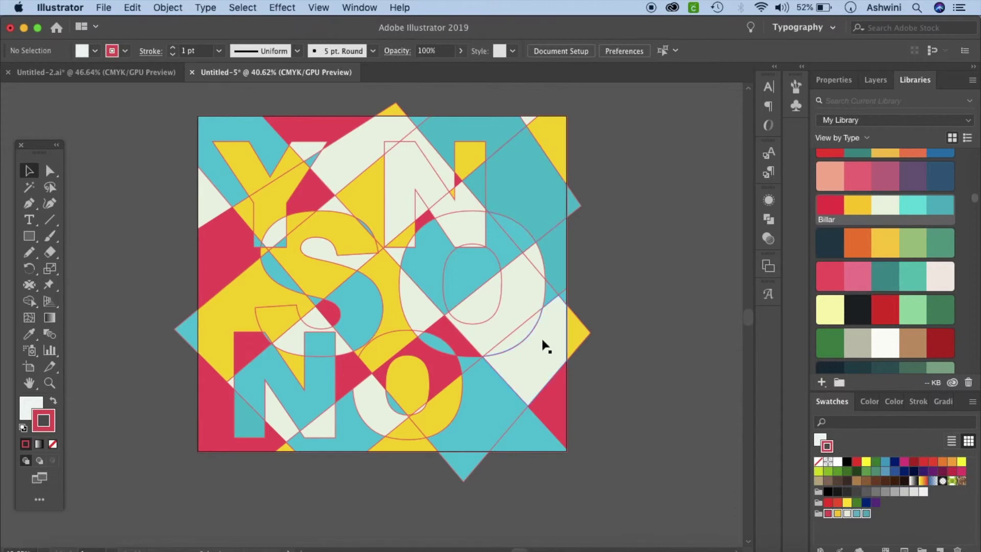
Set the stroke of all shapes to None
{"action": "left_click_drag", "start_coordinate": [164, 106], "coordinate": [619, 486]}
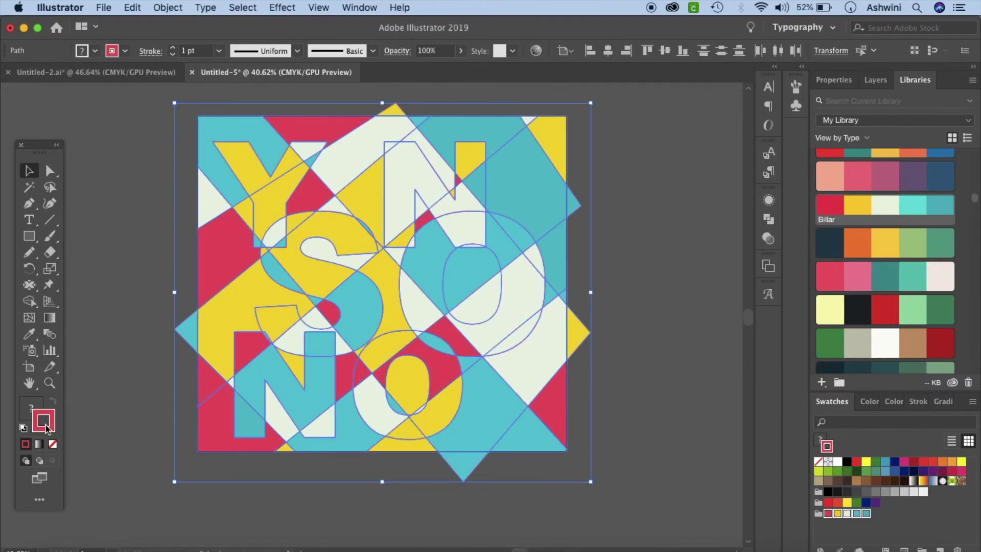
{"action": "left_click", "coordinate": [53, 444]}
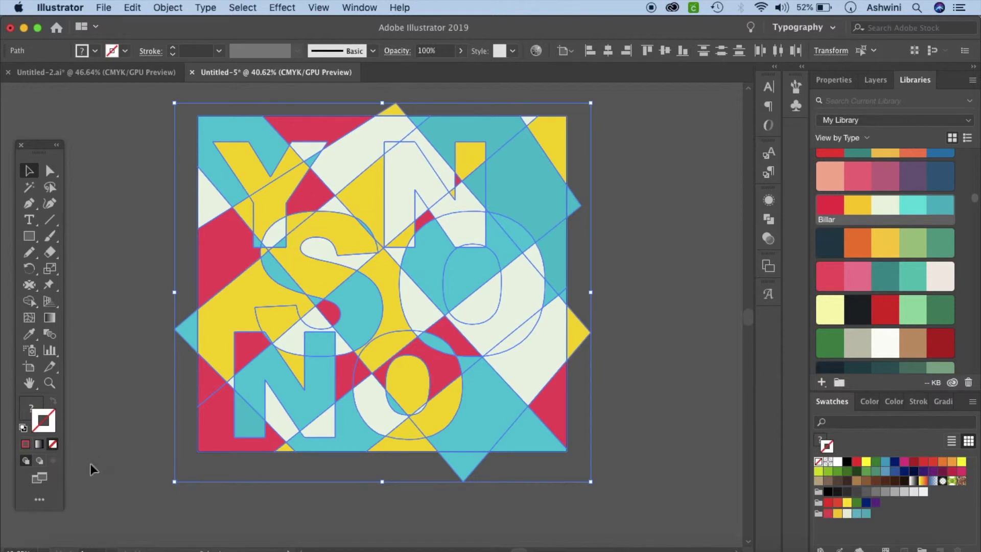
{"action": "left_click", "coordinate": [118, 475]}
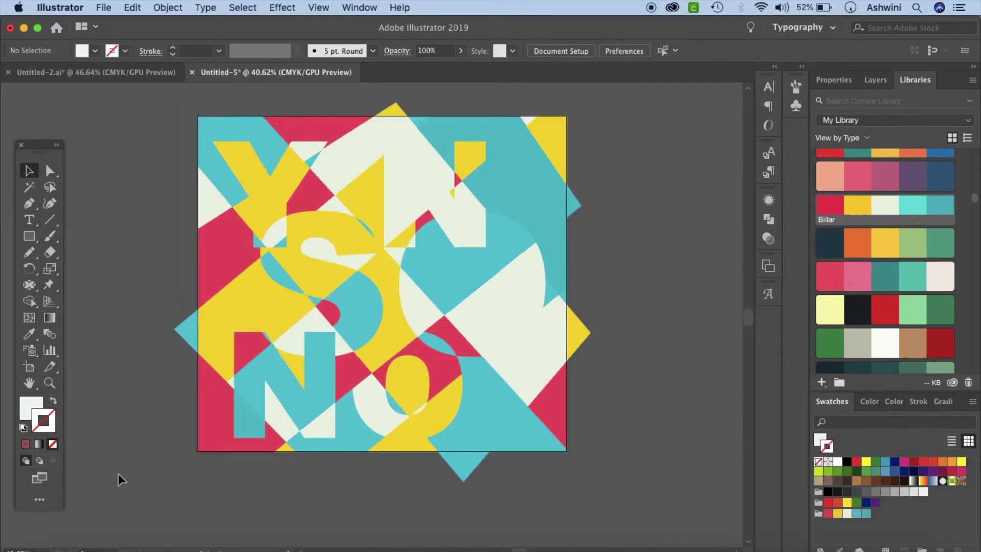
Delete the stray yellow and teal triangles above, below and left of the artboard
{"action": "left_click", "coordinate": [396, 112]}
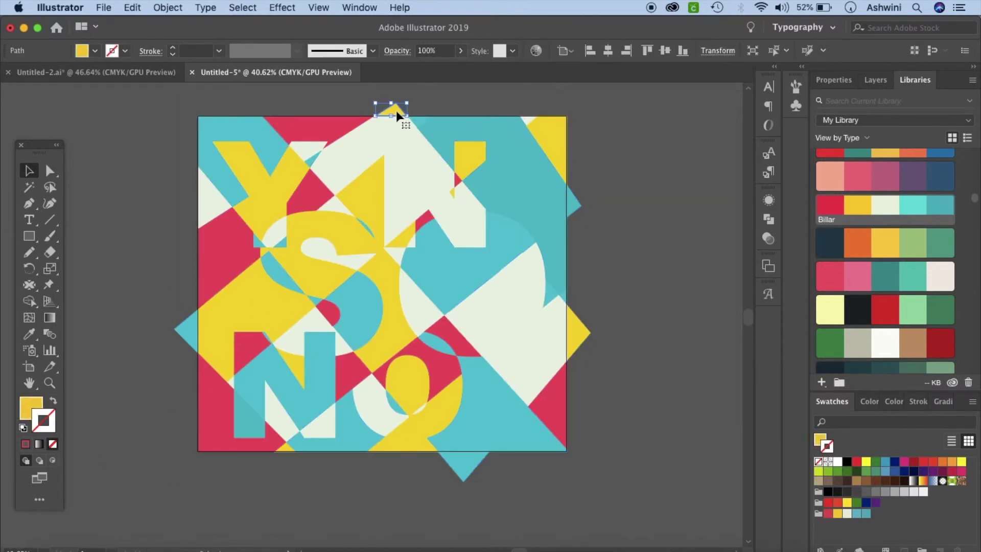
{"action": "key", "text": "Delete"}
{"action": "left_click", "coordinate": [571, 198]}
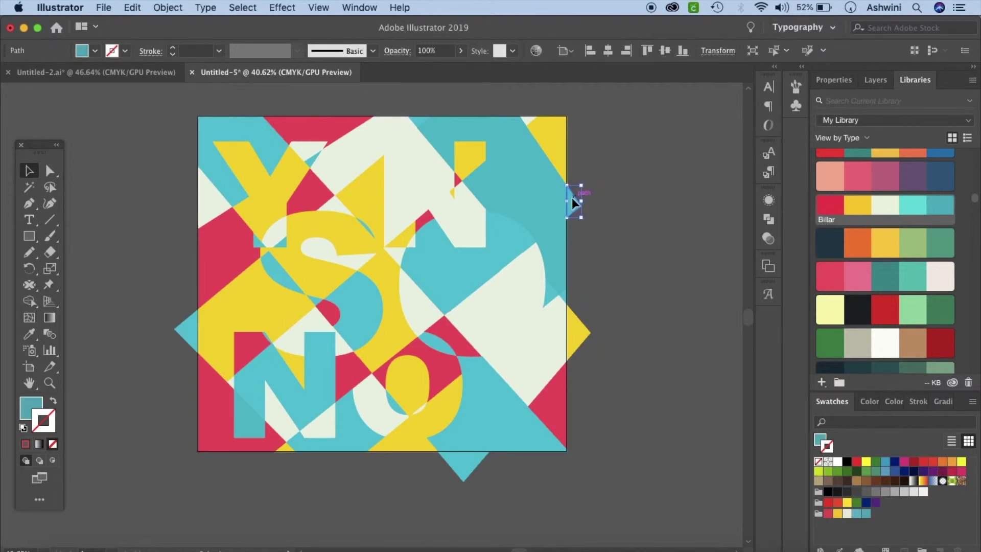
{"action": "left_click", "coordinate": [572, 197]}
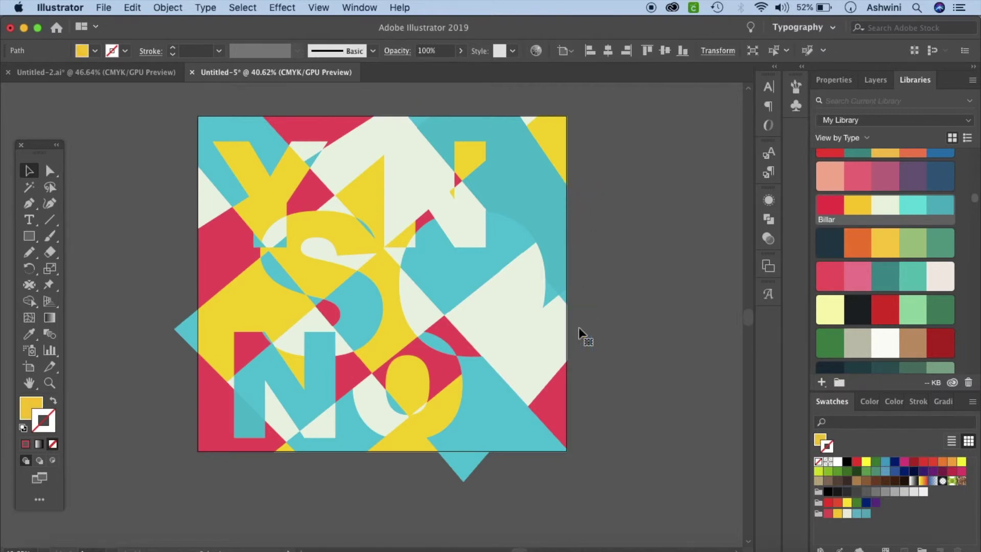
{"action": "left_click", "coordinate": [472, 462]}
{"action": "key", "text": "Delete"}
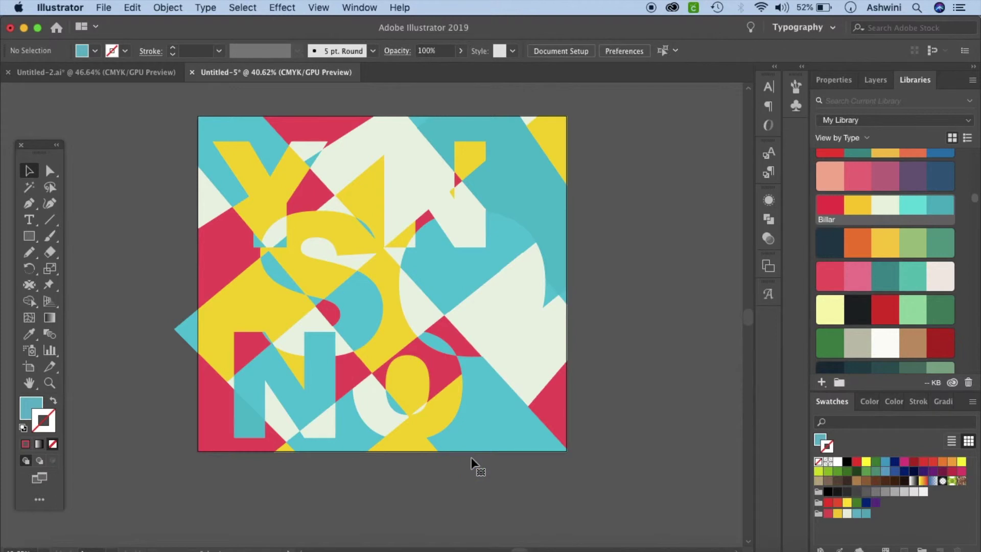
{"action": "left_click", "coordinate": [195, 341]}
{"action": "key", "text": "Delete"}
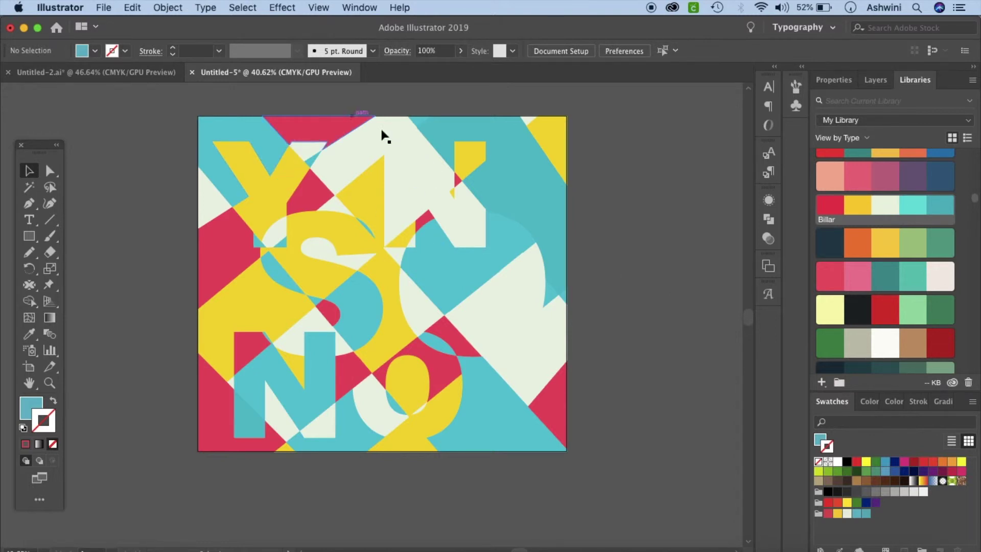
{"action": "left_click", "coordinate": [408, 182]}
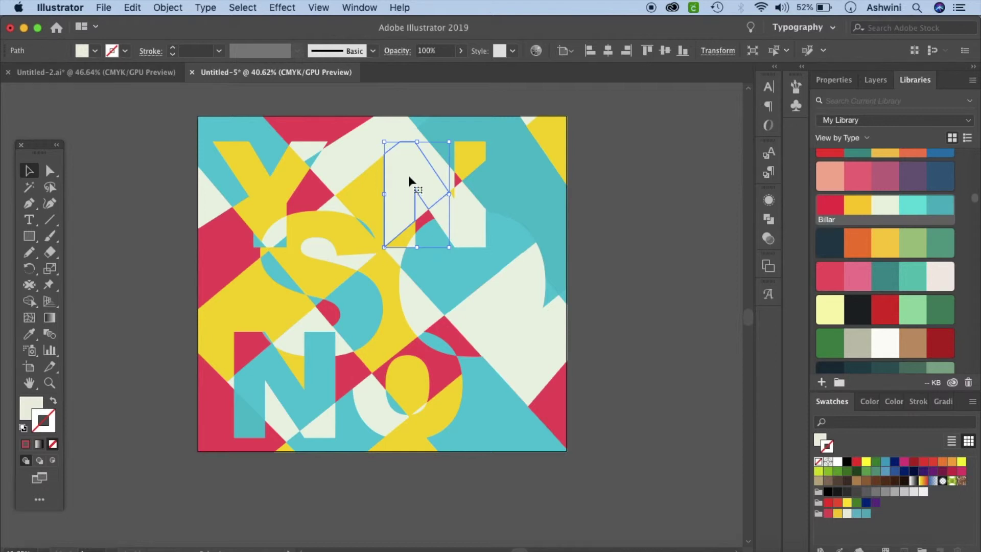
Eyedrop red onto the top N piece and teal onto its small corner triangle
{"action": "key", "text": "i"}
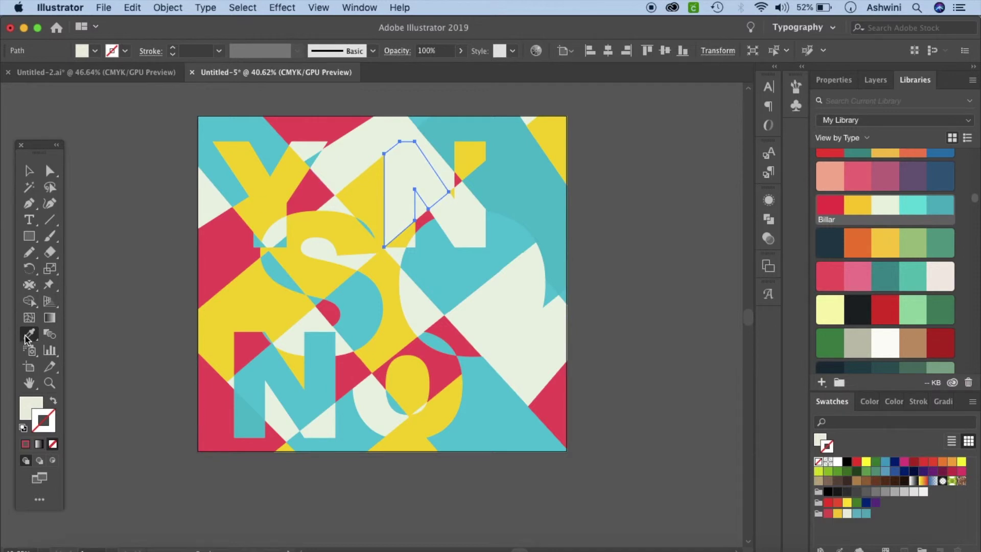
{"action": "left_click", "coordinate": [319, 187]}
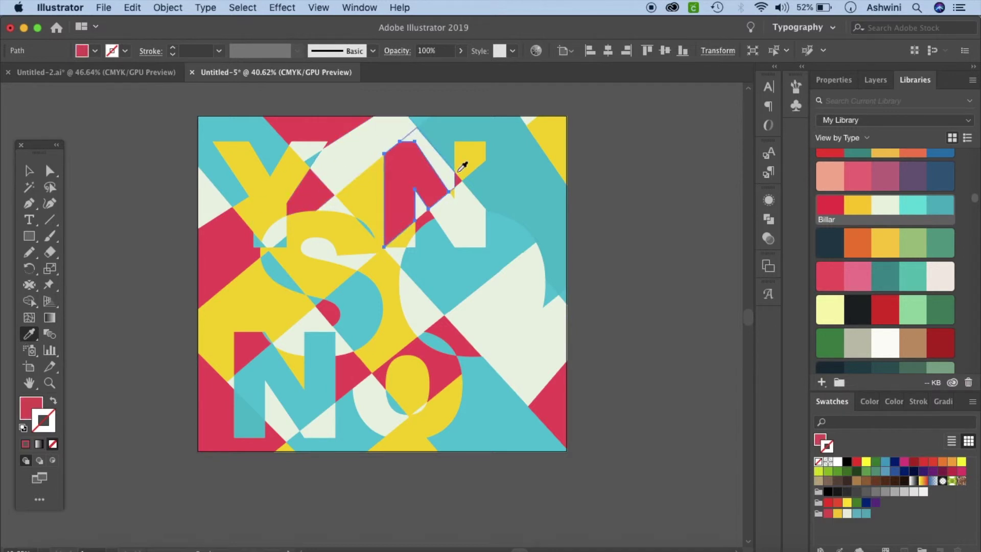
{"action": "key", "text": "super"}
{"action": "left_click", "coordinate": [391, 146], "text": "super"}
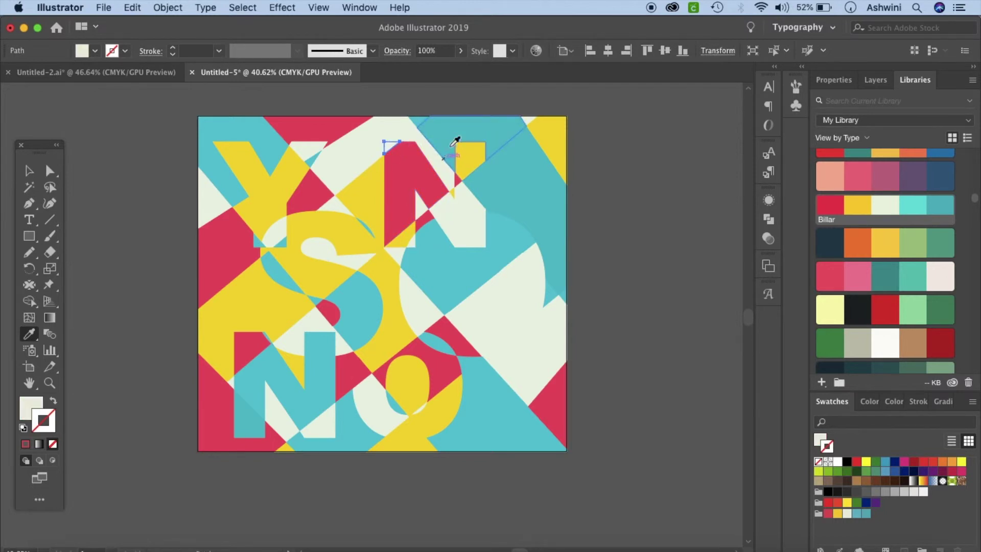
{"action": "left_click", "coordinate": [455, 128]}
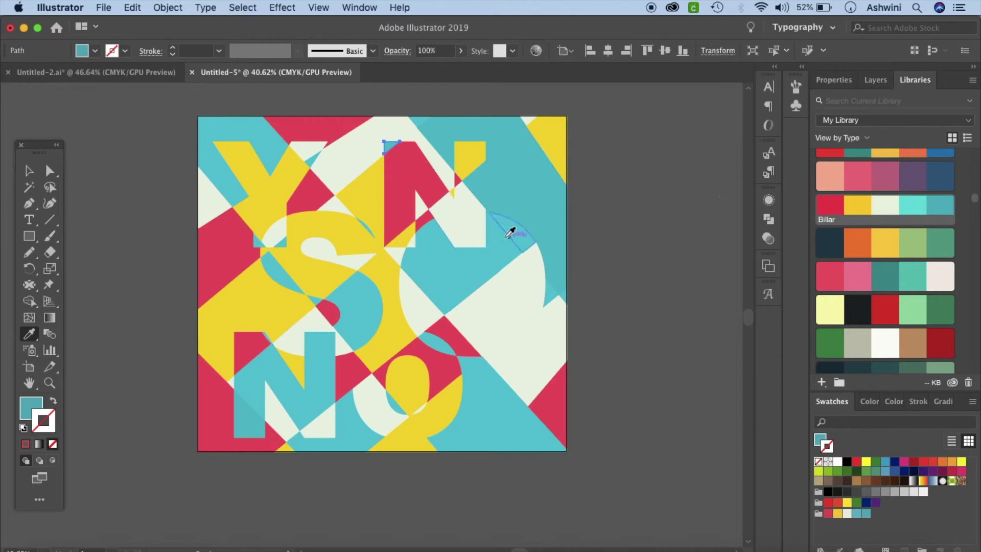
{"action": "key", "text": "super+shift+a"}
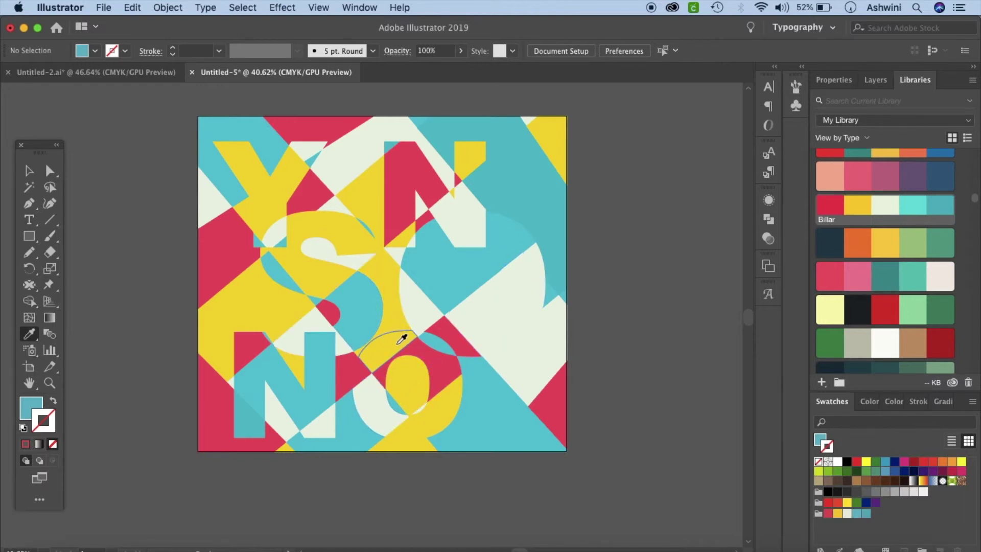
{"action": "left_click", "coordinate": [398, 350], "text": "ctrl"}
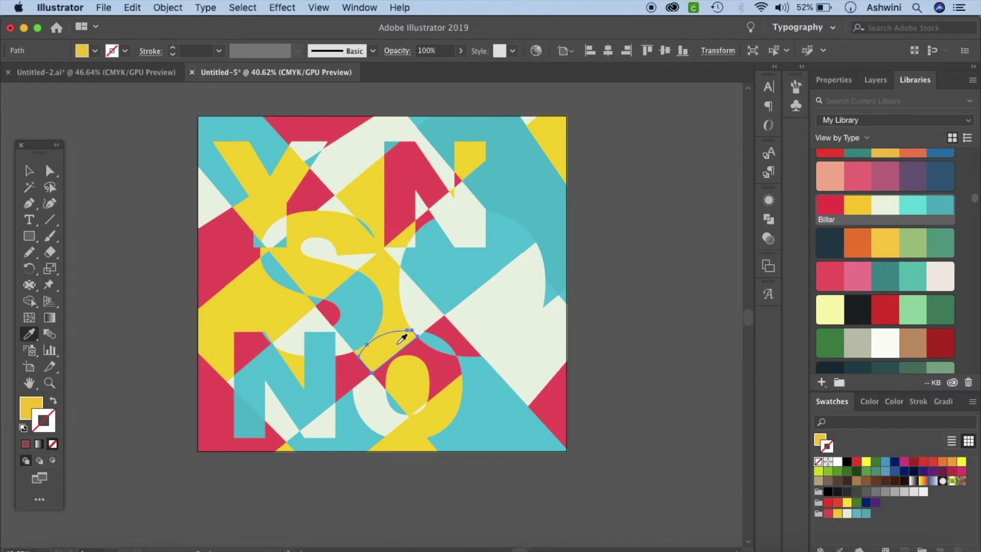
Eyedrop teal onto the arc near the lower O, and cream onto the bottom-edge and red pieces
{"action": "left_click", "coordinate": [539, 205]}
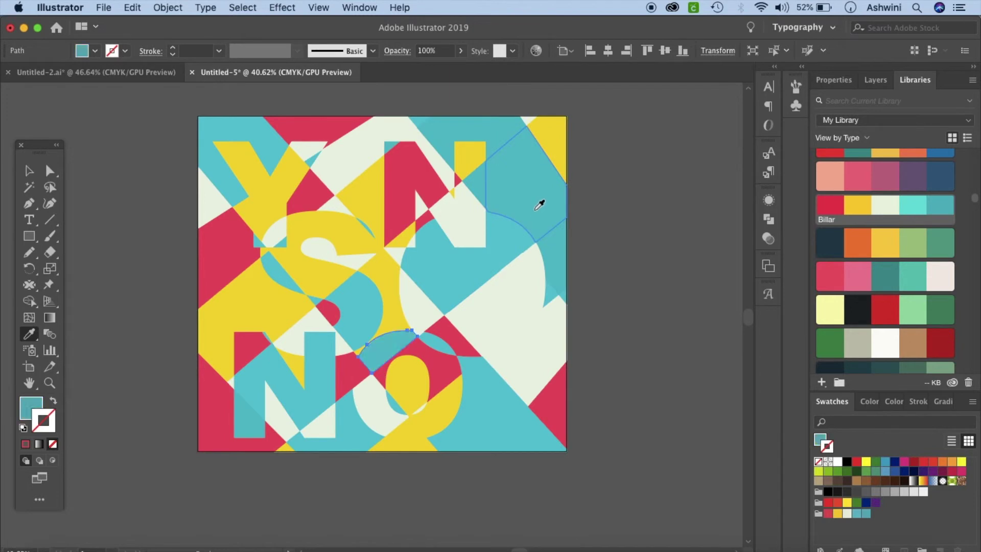
{"action": "left_click", "coordinate": [606, 289], "text": "ctrl"}
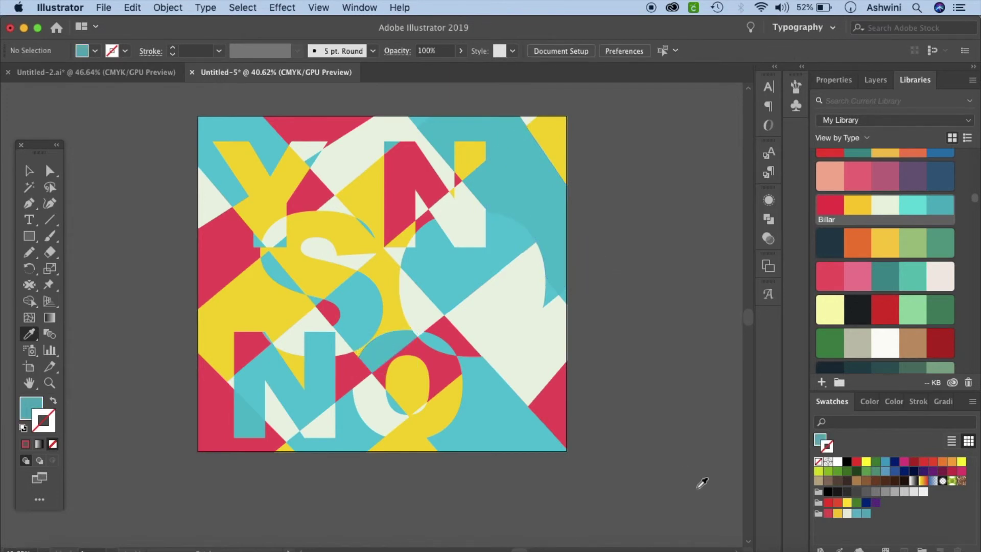
{"action": "left_click", "coordinate": [420, 447], "text": "ctrl"}
{"action": "left_click", "coordinate": [382, 405]}
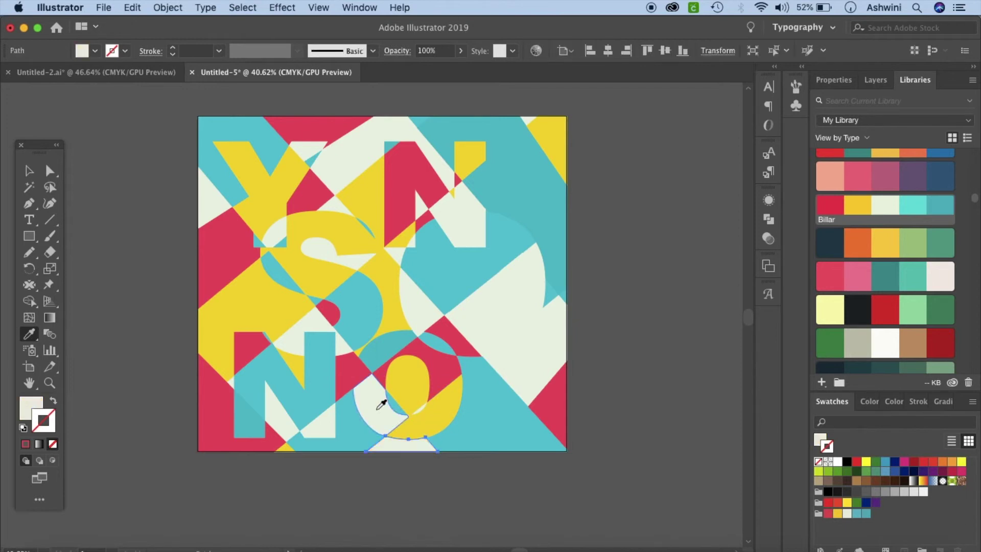
{"action": "left_click", "coordinate": [700, 370], "text": "ctrl"}
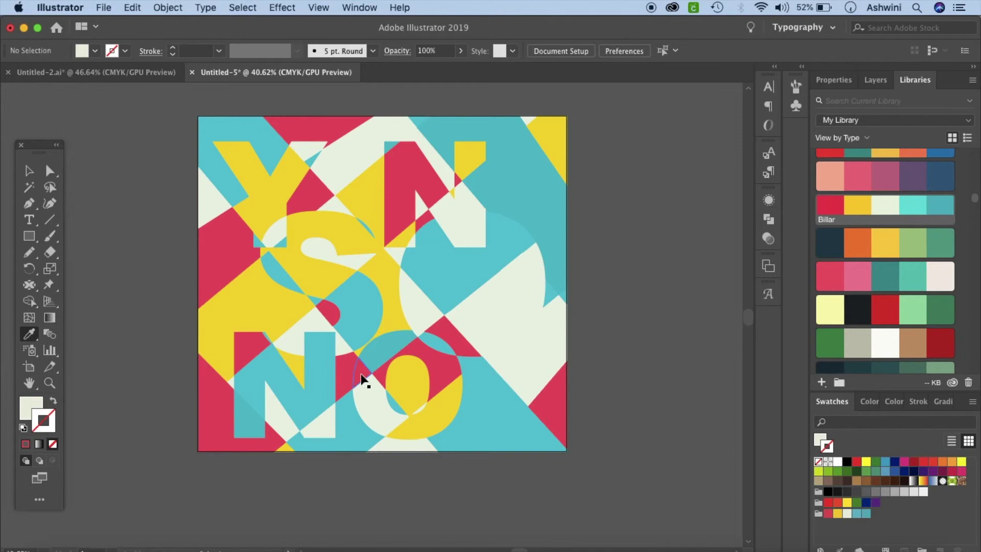
{"action": "left_click", "coordinate": [361, 378], "text": "ctrl"}
{"action": "left_click", "coordinate": [376, 384]}
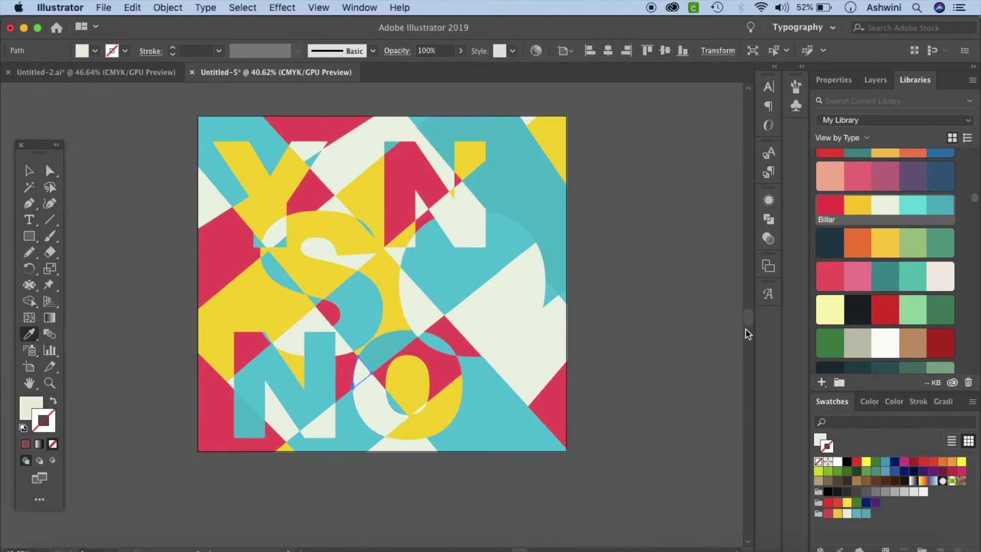
{"action": "left_click", "coordinate": [275, 327], "text": "ctrl"}
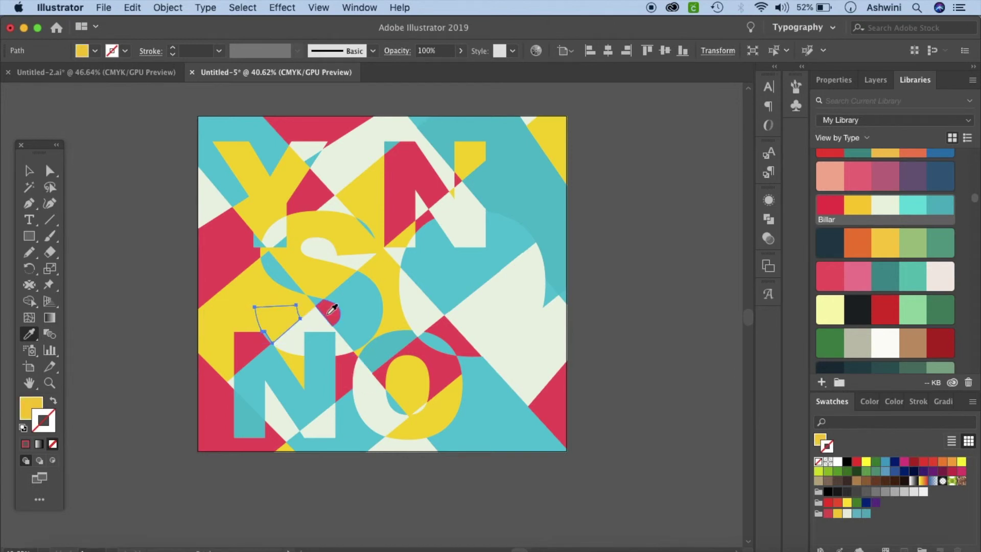
Recolour the piece left of the lower N cream, under the S red, beside the top N yellow
{"action": "left_click", "coordinate": [302, 328]}
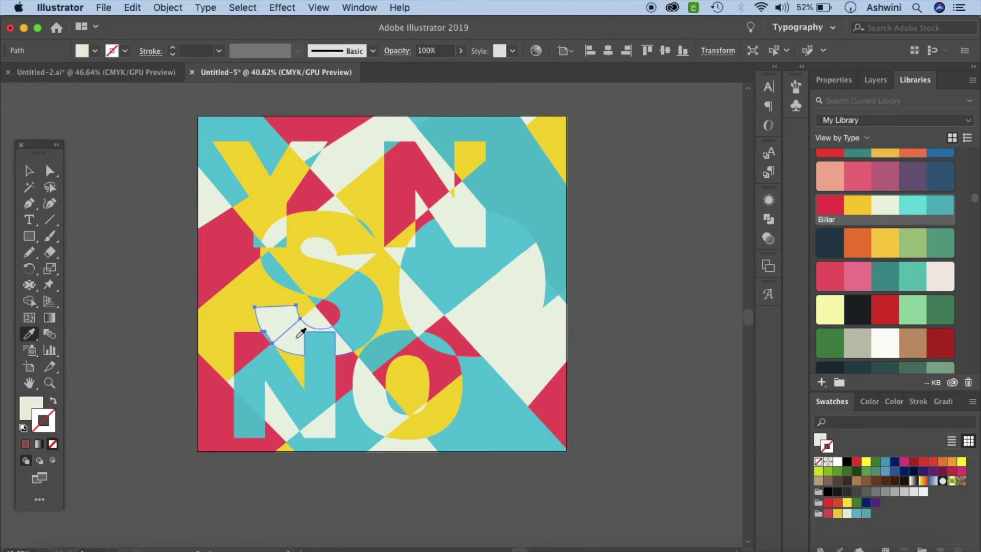
{"action": "left_click", "coordinate": [322, 312], "text": "ctrl"}
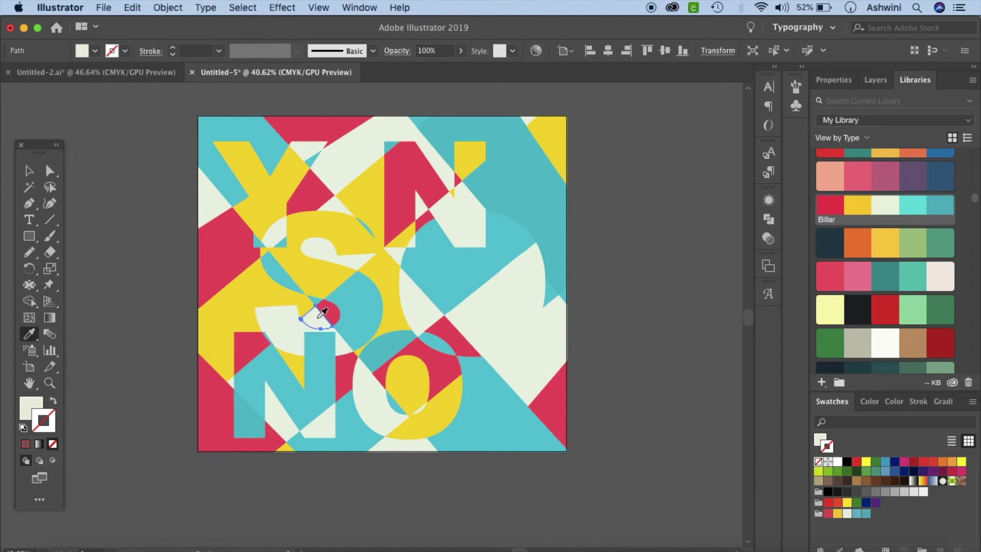
{"action": "left_click", "coordinate": [330, 310]}
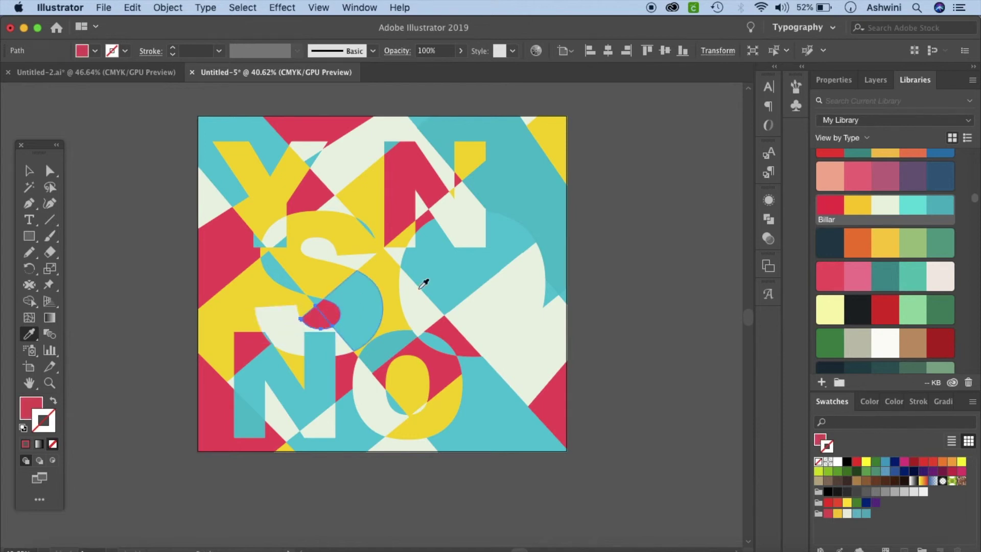
{"action": "left_click", "coordinate": [474, 182], "text": "ctrl"}
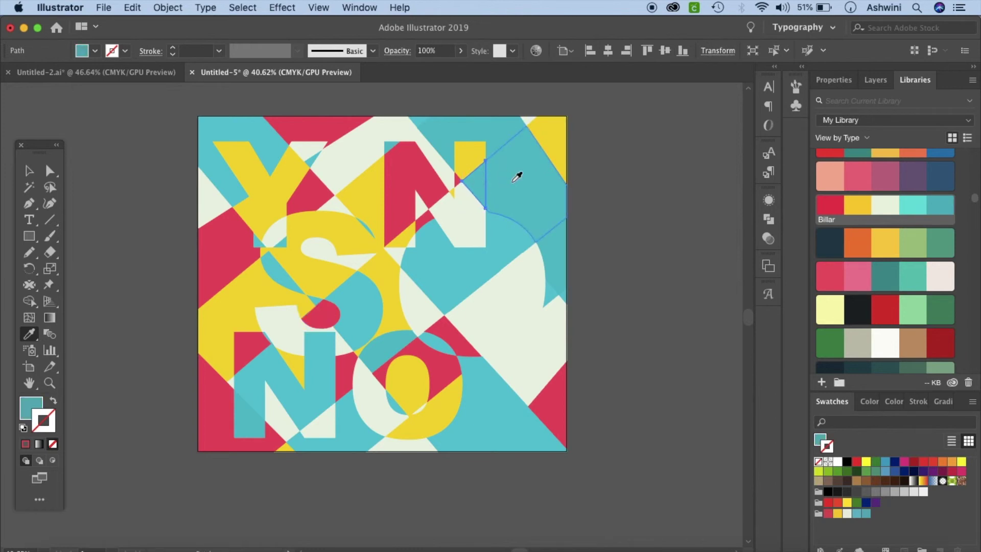
{"action": "left_click", "coordinate": [562, 134]}
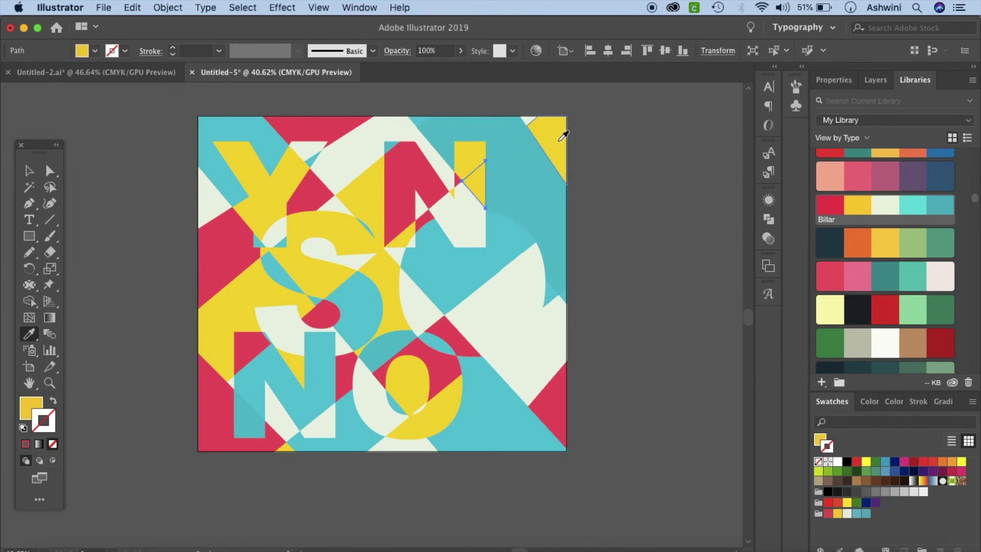
{"action": "left_click", "coordinate": [600, 187], "text": "ctrl"}
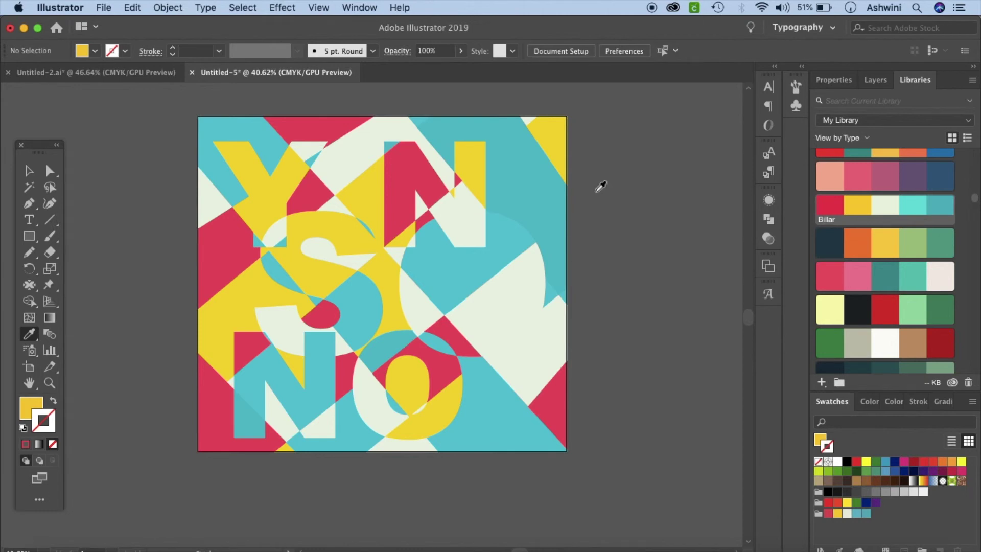
Make the triangle beside the Y cream and fill the rounded shape inside the O red
{"action": "left_click", "coordinate": [250, 206], "text": "ctrl"}
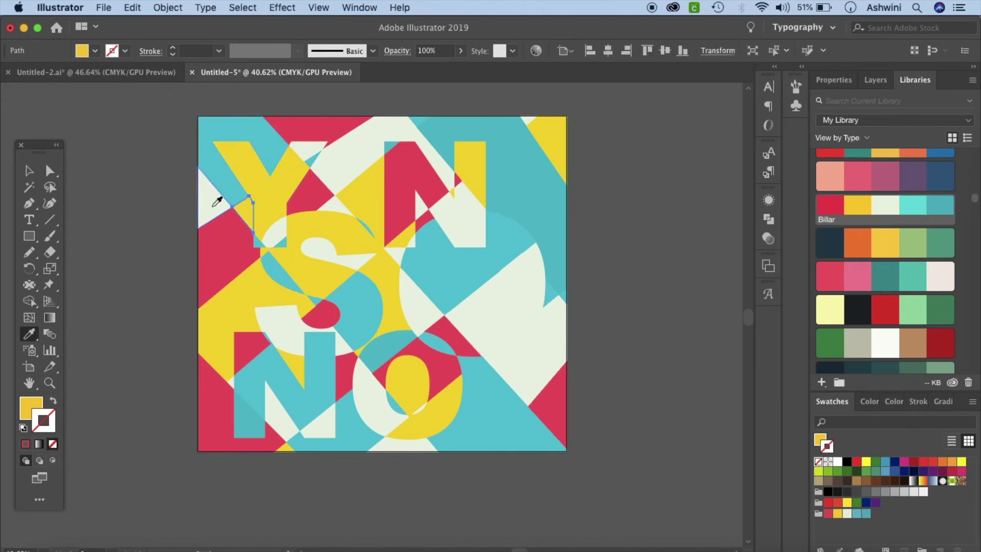
{"action": "left_click", "coordinate": [218, 202]}
{"action": "left_click", "coordinate": [725, 219], "text": "ctrl"}
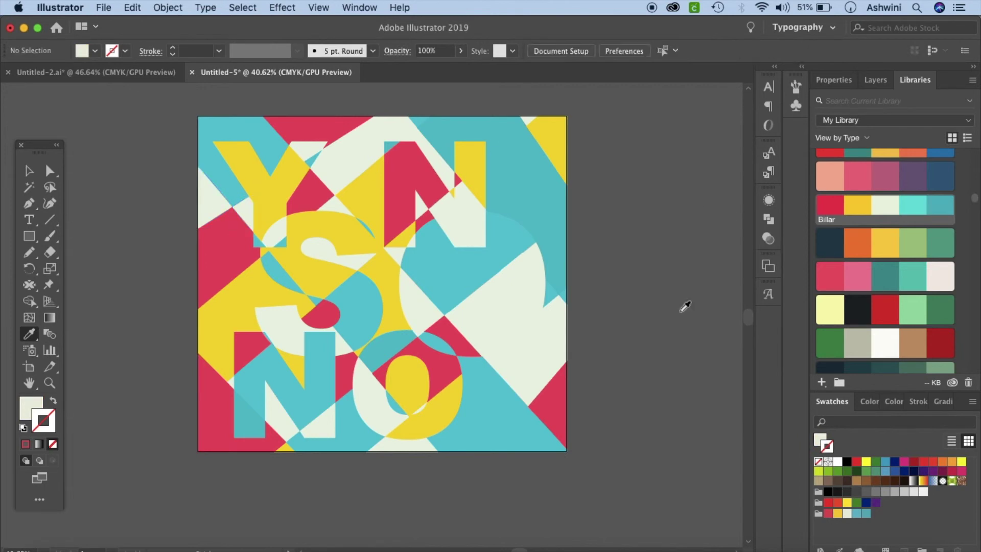
{"action": "left_click", "coordinate": [531, 238], "text": "ctrl"}
{"action": "left_click", "coordinate": [469, 267], "text": "ctrl"}
Fill the O's inner rounded shape and lower-right crescent red, and its larger inner piece cream
{"action": "left_click", "coordinate": [427, 158]}
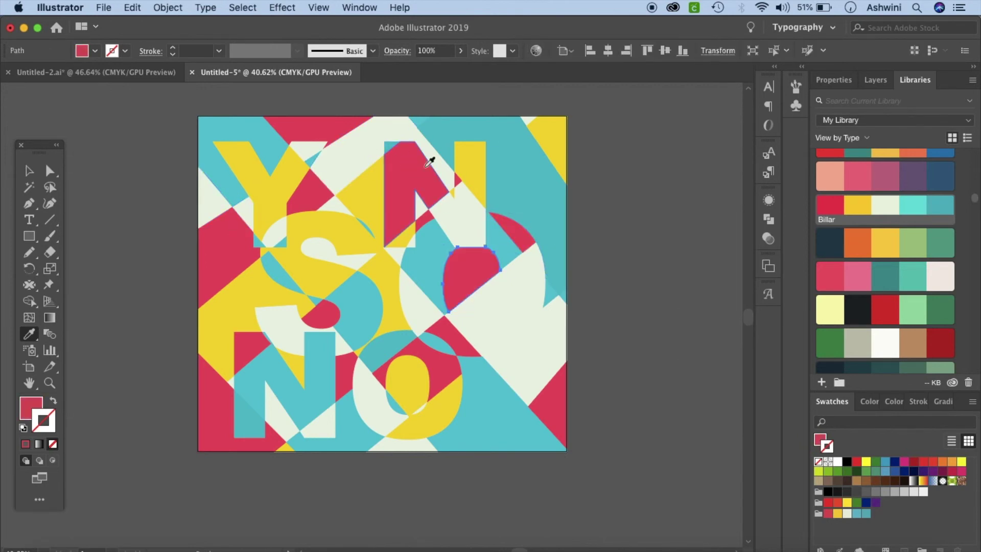
{"action": "key", "text": "ctrl"}
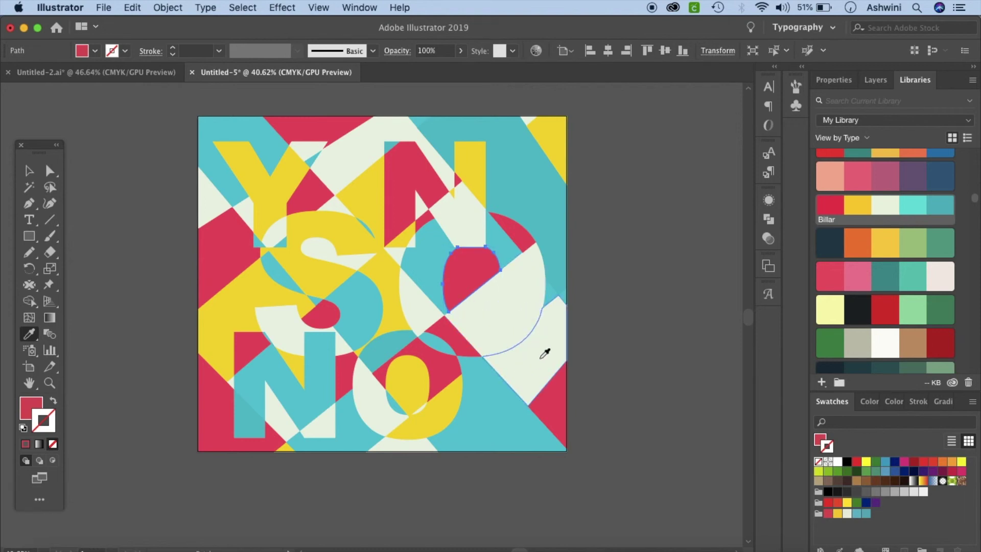
{"action": "left_click", "coordinate": [530, 330], "text": "ctrl"}
{"action": "left_click", "coordinate": [470, 274]}
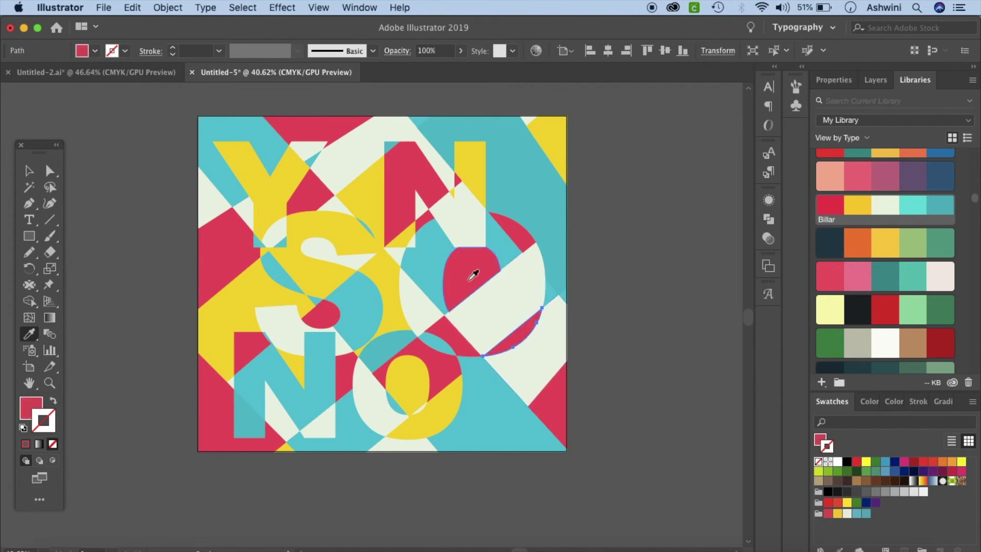
{"action": "left_click", "coordinate": [525, 296], "text": "ctrl"}
{"action": "left_click", "coordinate": [548, 191]}
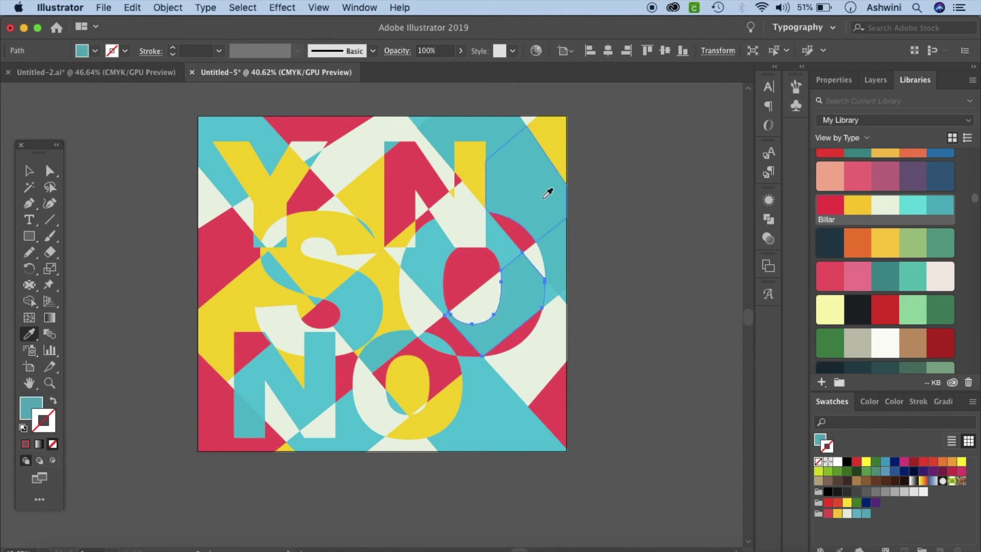
{"action": "left_click", "coordinate": [559, 313]}
{"action": "left_click", "coordinate": [634, 265], "text": "ctrl"}
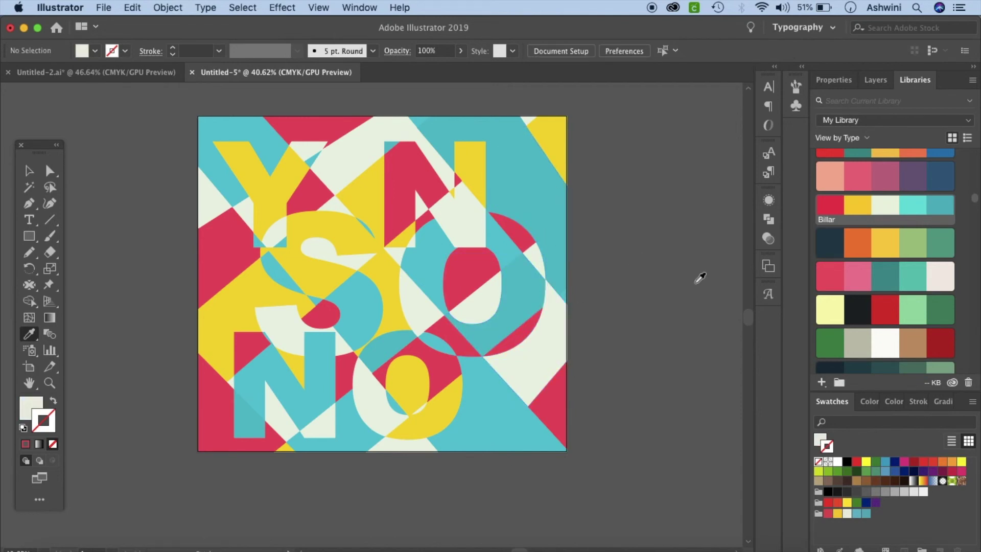
Turn the yellow wedge between the Y and N teal, then sample cream onto another fragment
{"action": "left_click", "coordinate": [382, 229], "text": "ctrl"}
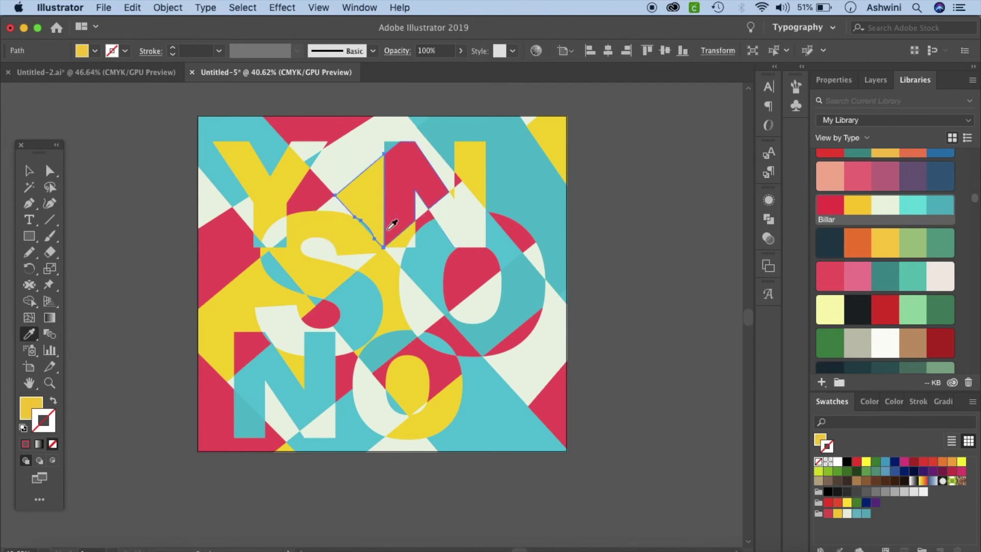
{"action": "left_click", "coordinate": [539, 153]}
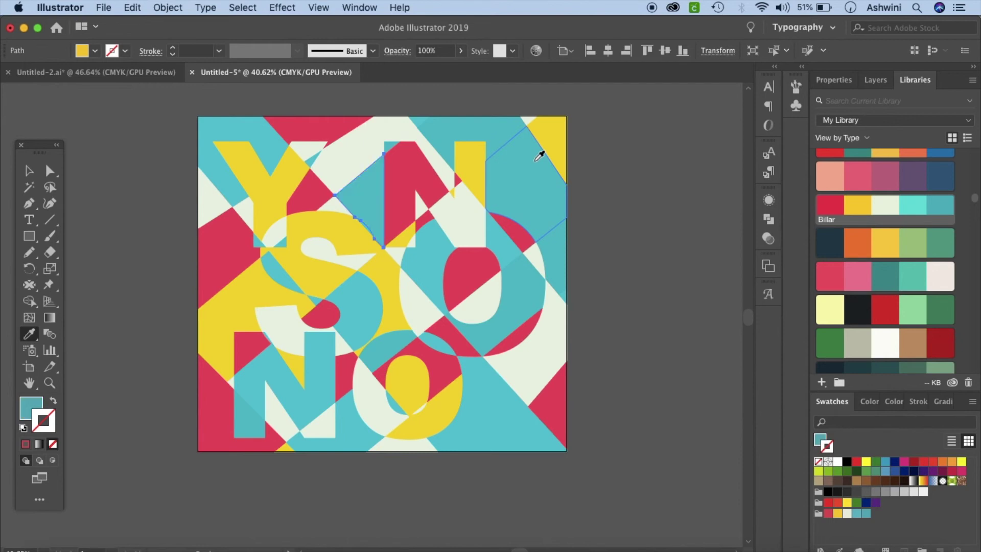
{"action": "left_click", "coordinate": [684, 179], "text": "ctrl"}
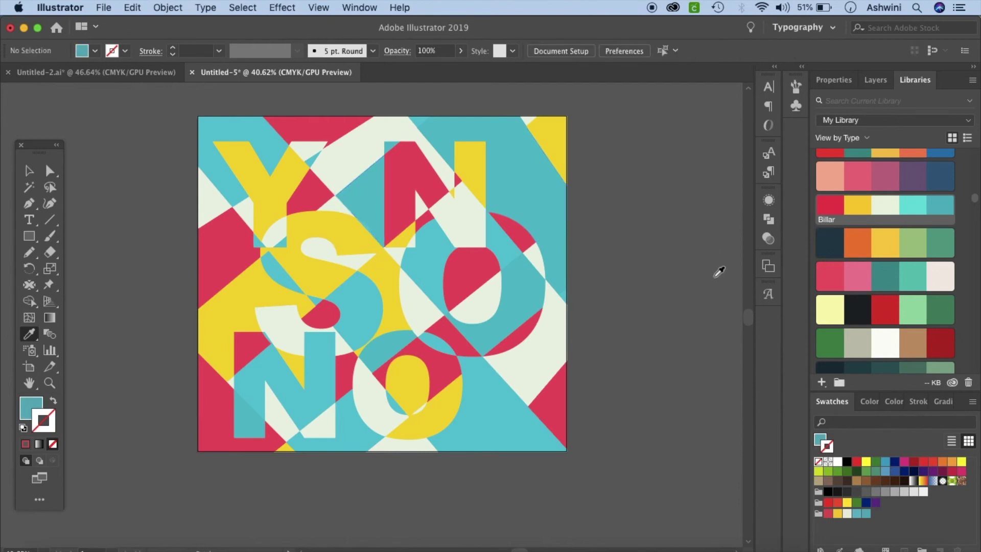
{"action": "left_click", "coordinate": [365, 223], "text": "ctrl"}
{"action": "left_click", "coordinate": [351, 164]}
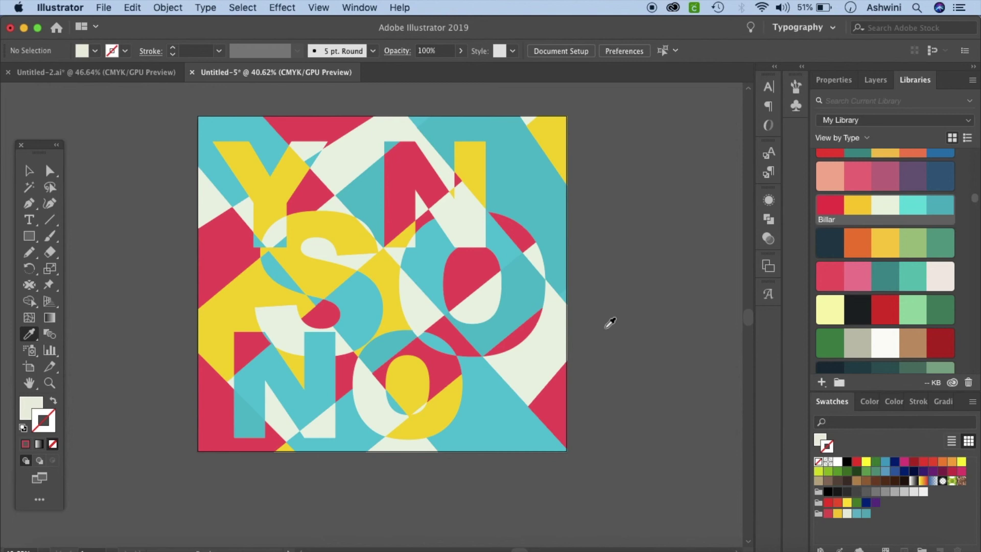
{"action": "left_click", "coordinate": [95, 77]}
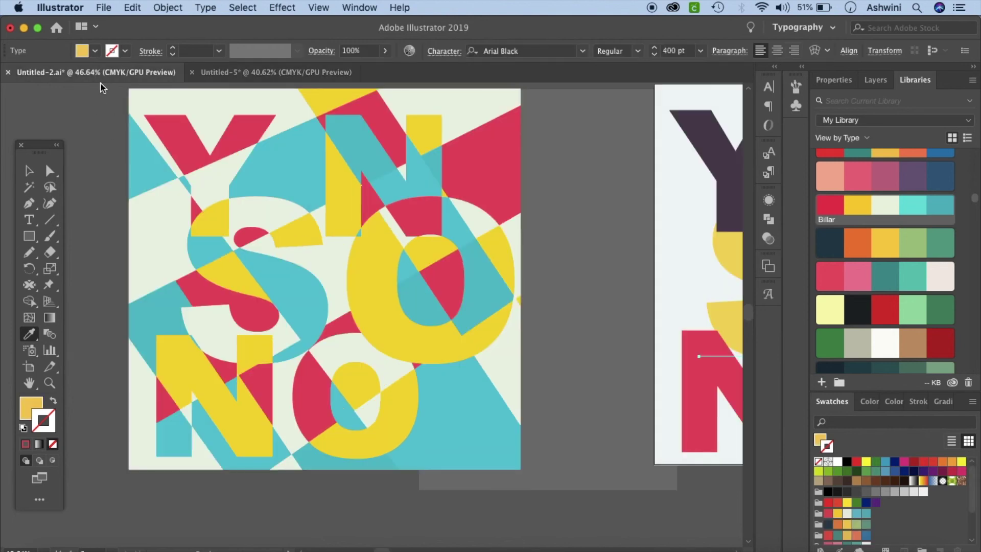
{"action": "scroll", "coordinate": [601, 391], "scroll_direction": "left", "scroll_amount": 3}
{"action": "scroll", "coordinate": [601, 391], "scroll_direction": "up", "scroll_amount": 1}
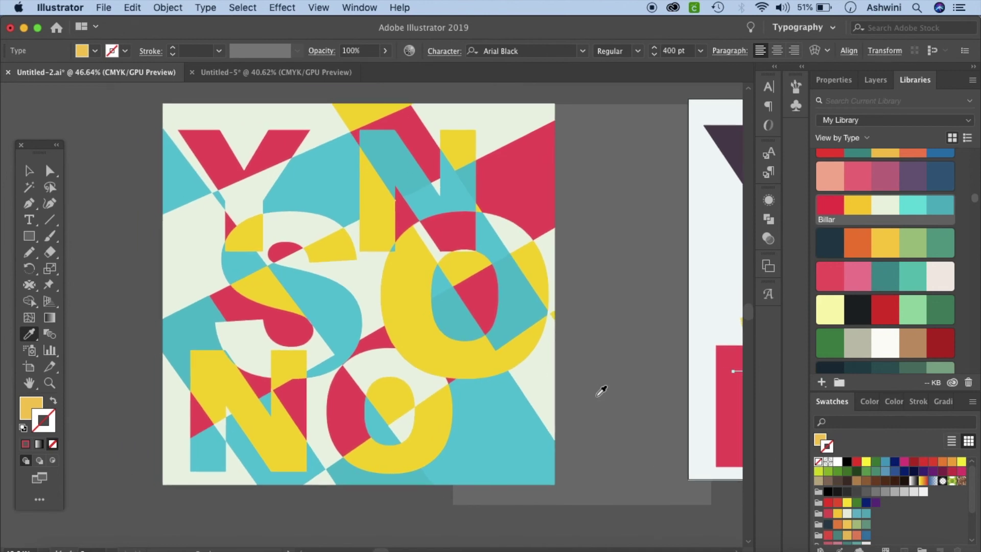
{"action": "left_click", "coordinate": [318, 79]}
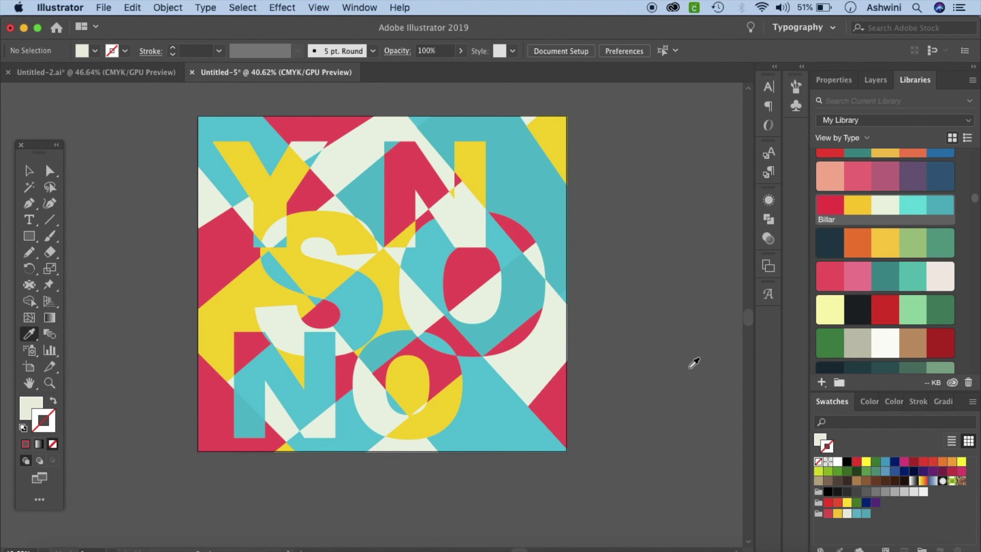
{"action": "left_click", "coordinate": [99, 75]}
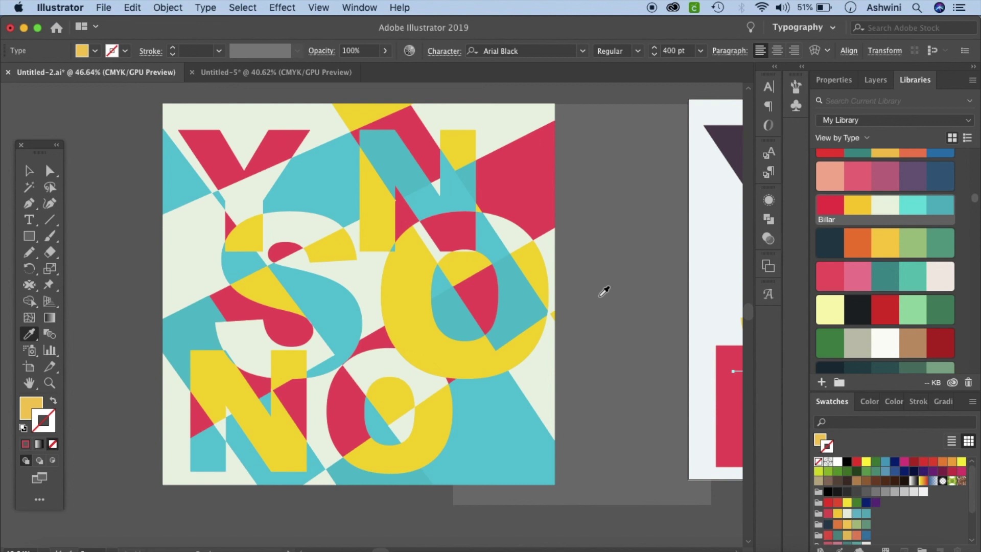
{"action": "left_click", "coordinate": [336, 76]}
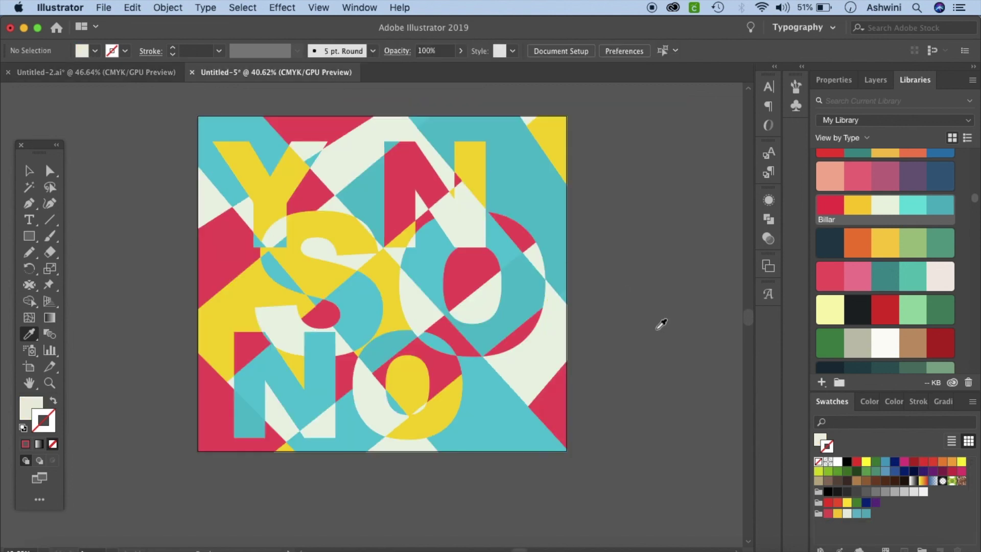